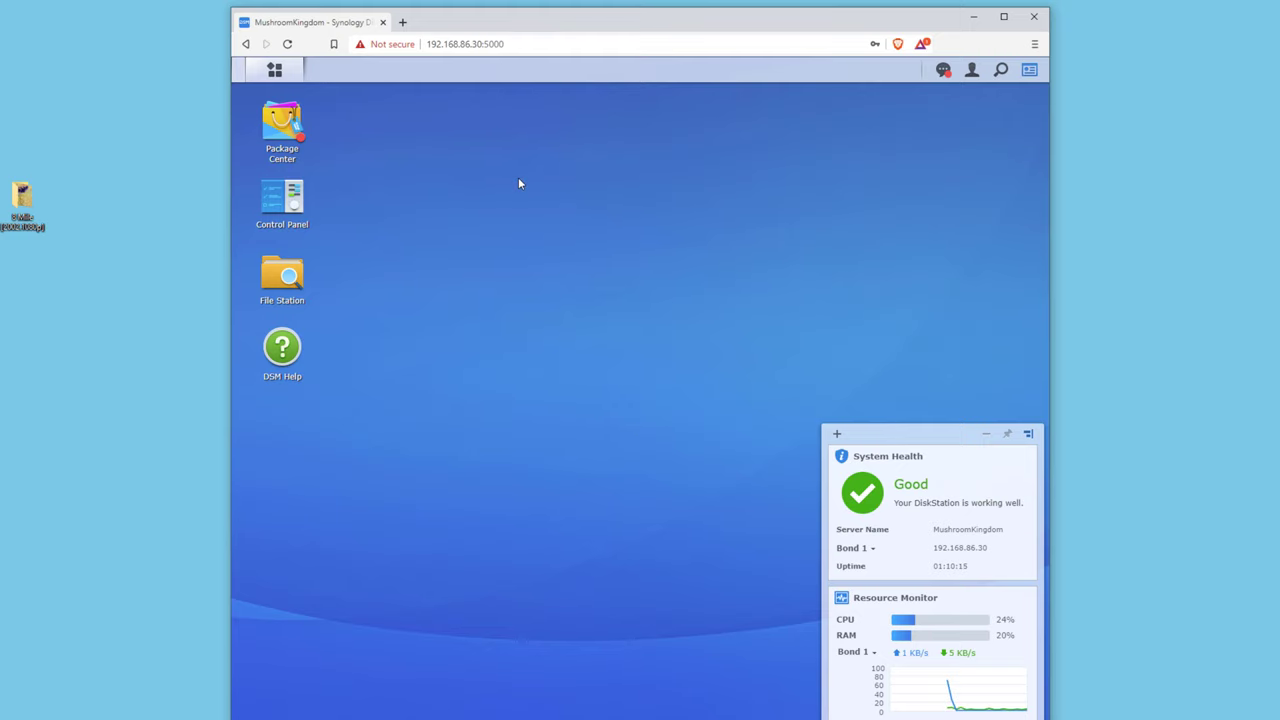
# Open Package Center and accept its Terms of Service and Privacy Statement.
pyautogui.click(283, 121)
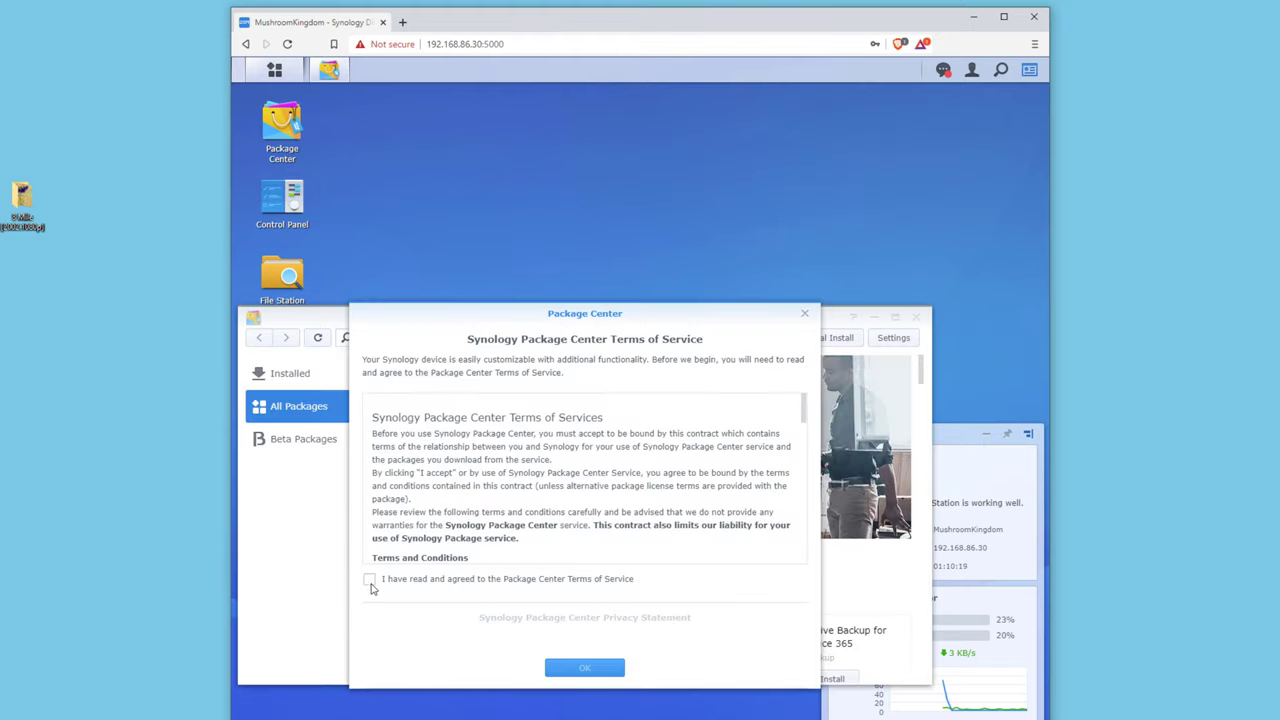
pyautogui.click(370, 582)
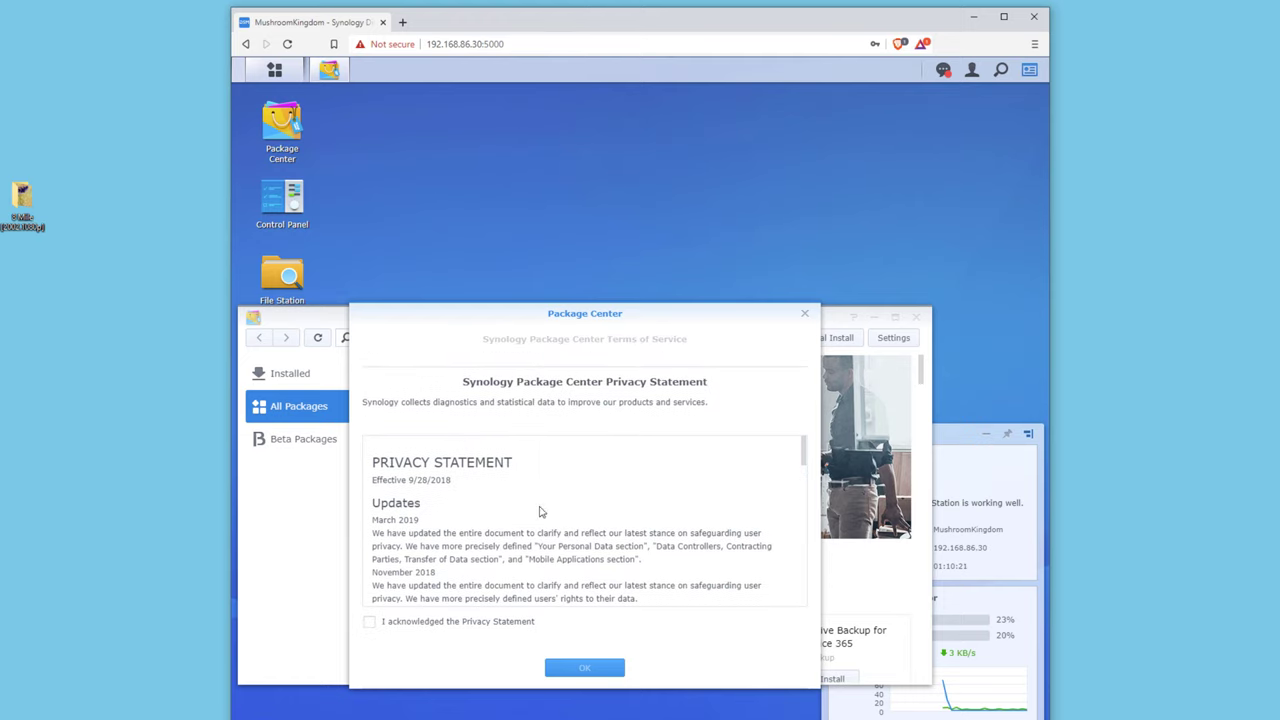
pyautogui.click(369, 622)
pyautogui.click(577, 668)
# Maximize Package Center, find Plex Media Server in the catalogue and install it.
pyautogui.doubleClick(606, 317)
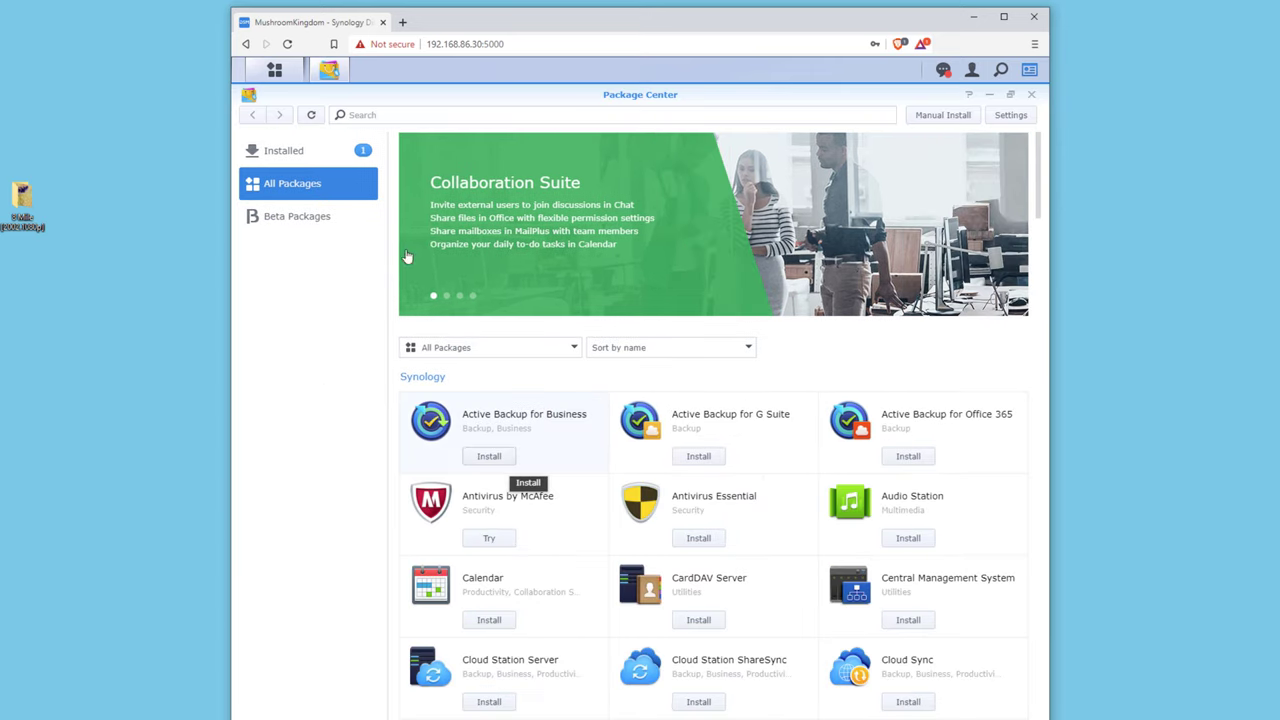
pyautogui.scroll(-3, 584, 417)
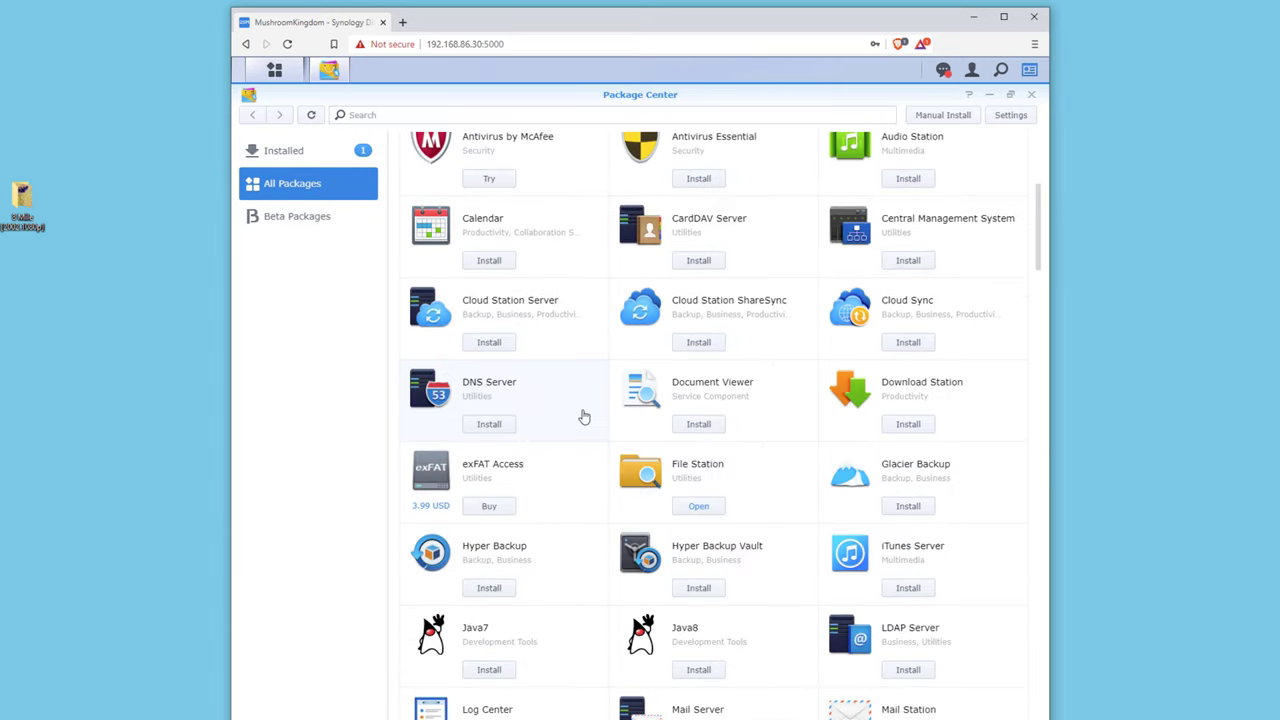
pyautogui.scroll(-10, 584, 417)
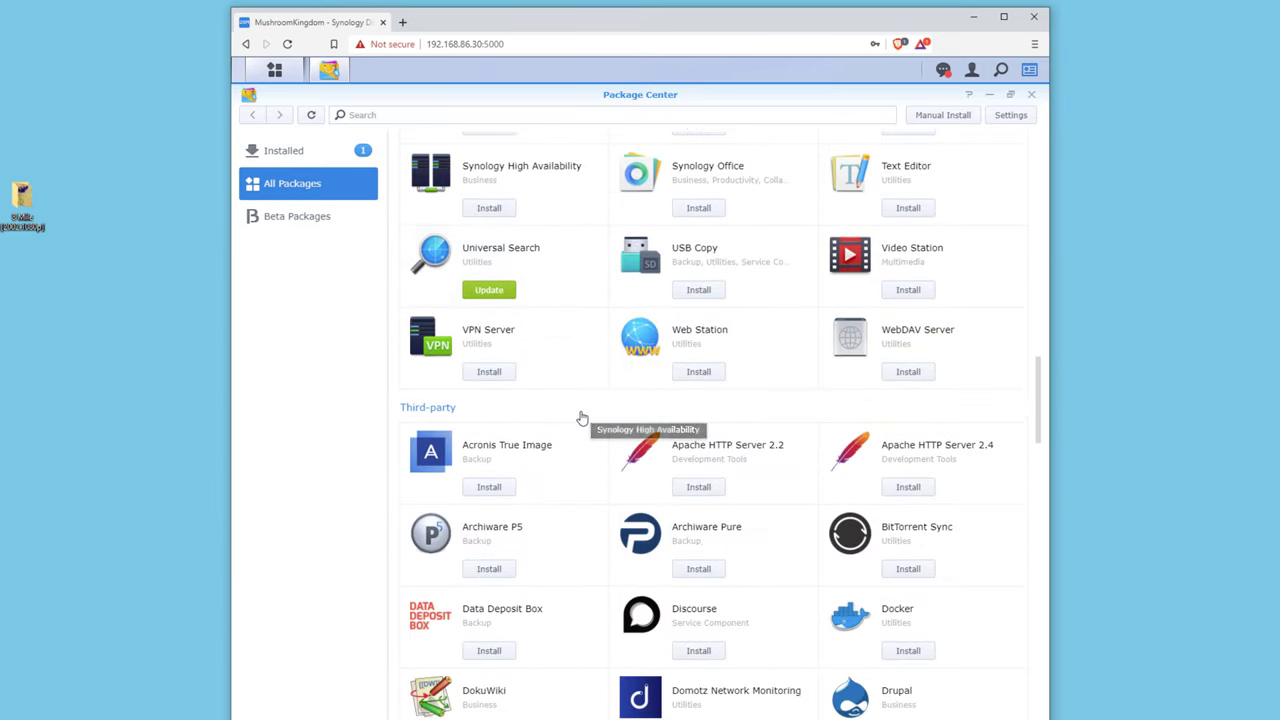
pyautogui.scroll(-2, 582, 417)
pyautogui.scroll(5, 582, 417)
pyautogui.scroll(-4, 582, 417)
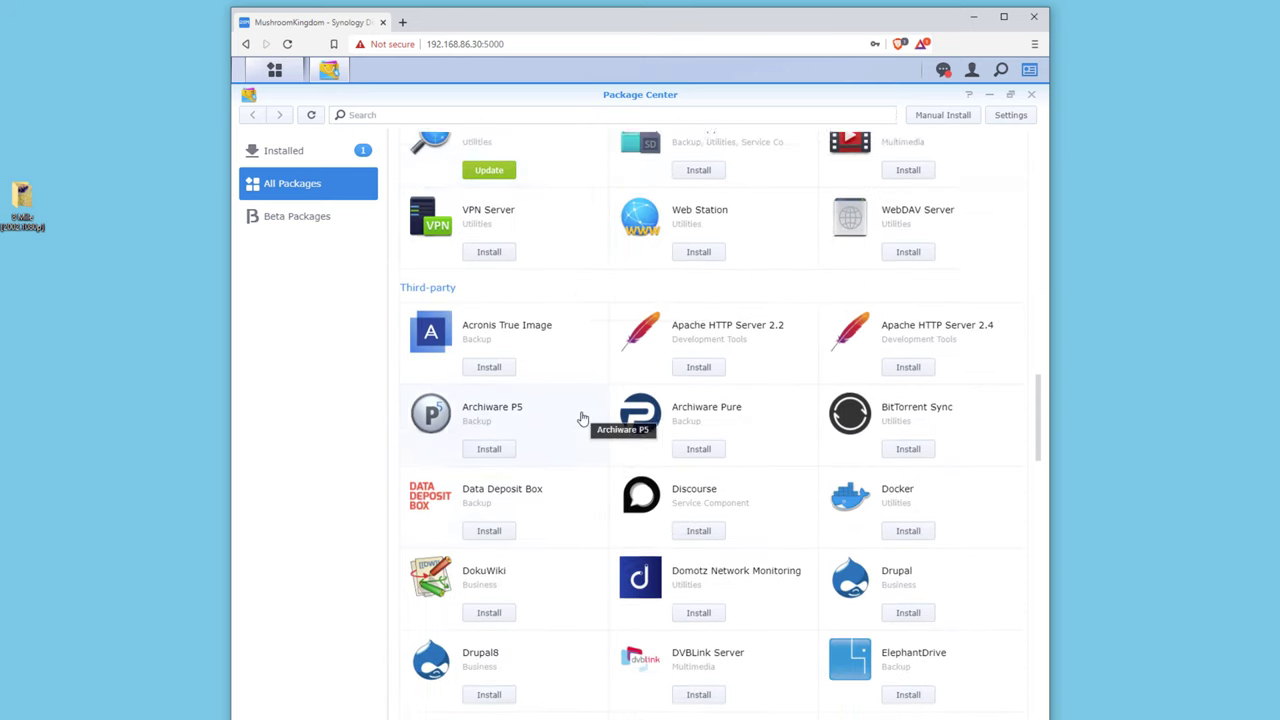
pyautogui.scroll(-3, 582, 417)
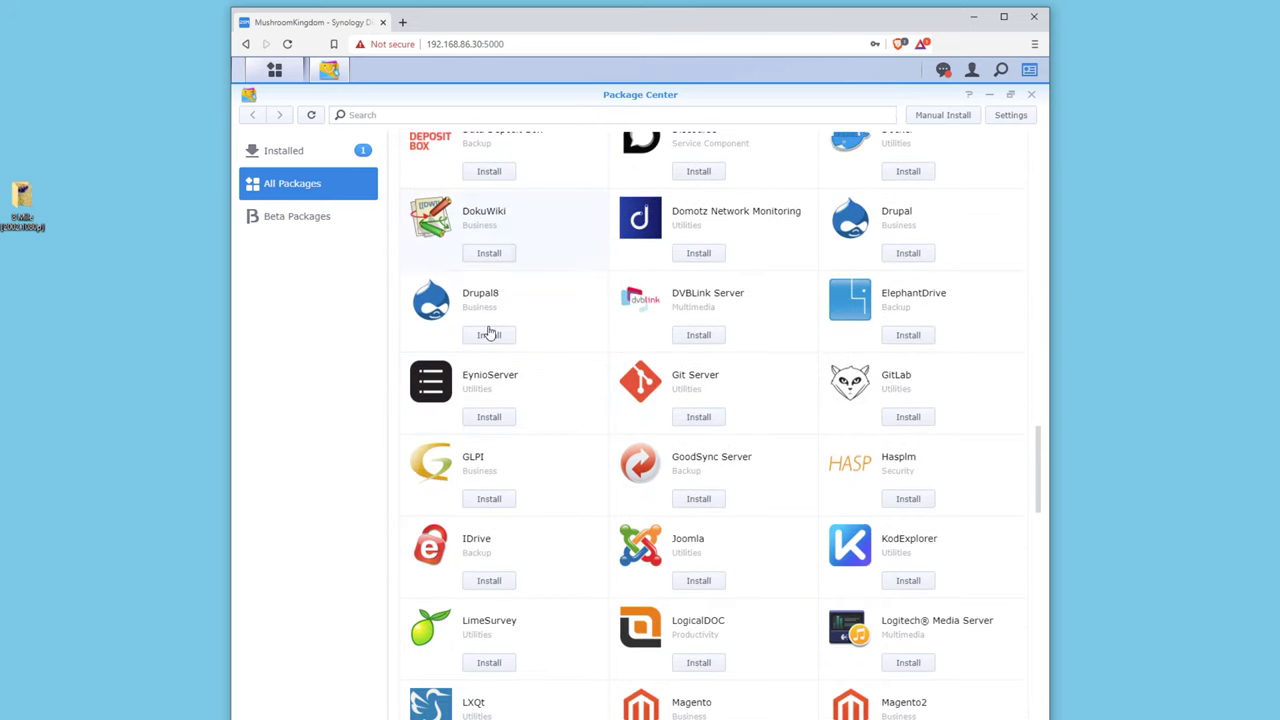
pyautogui.scroll(-8, 586, 494)
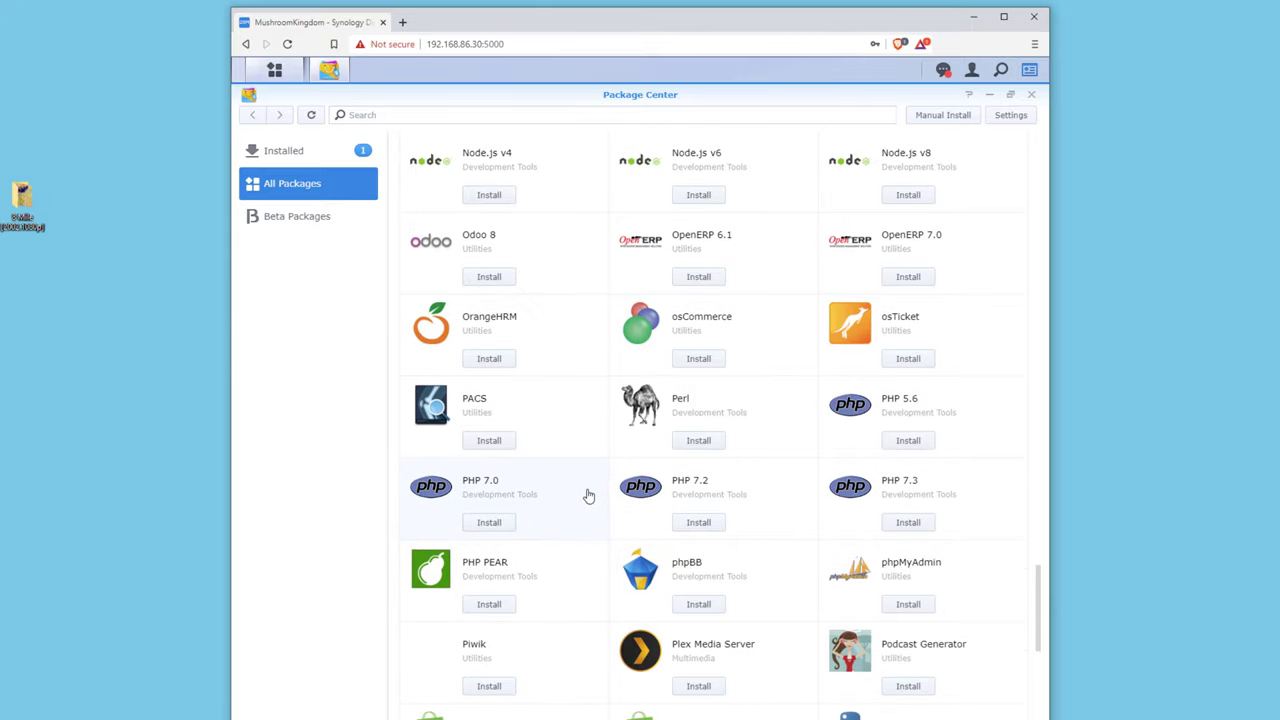
pyautogui.scroll(-1, 588, 496)
pyautogui.click(714, 531)
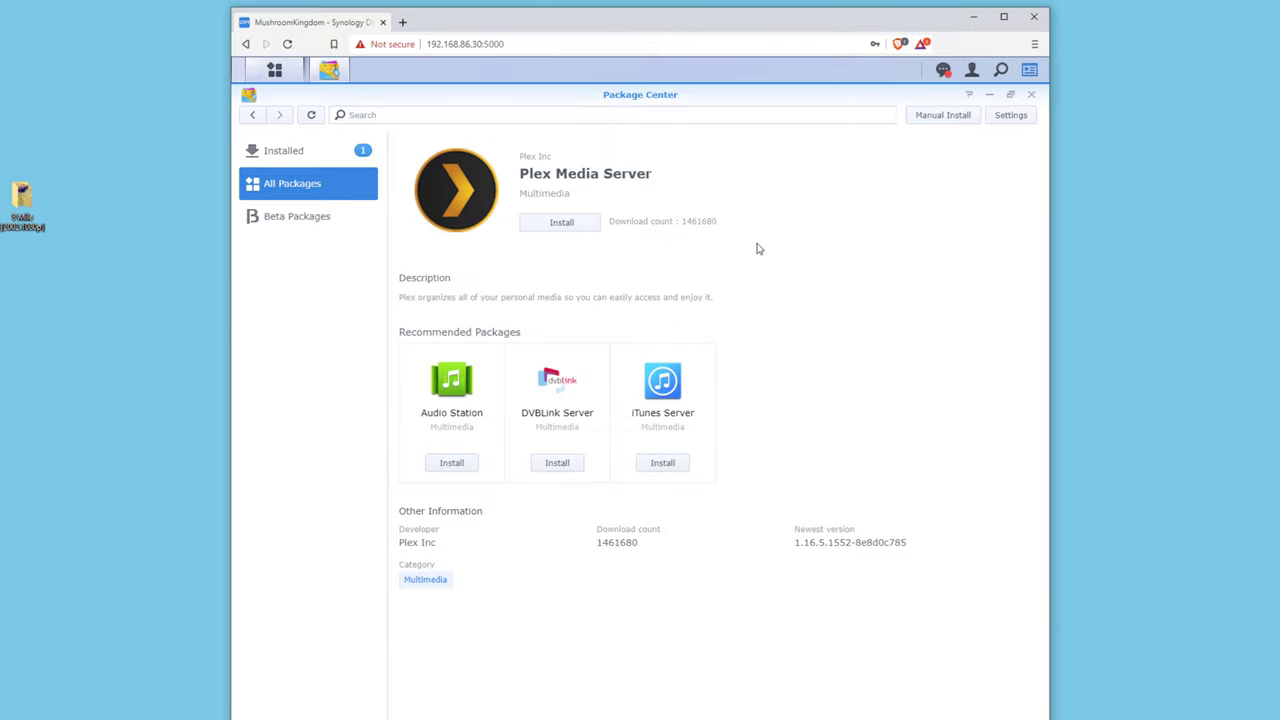
pyautogui.click(560, 222)
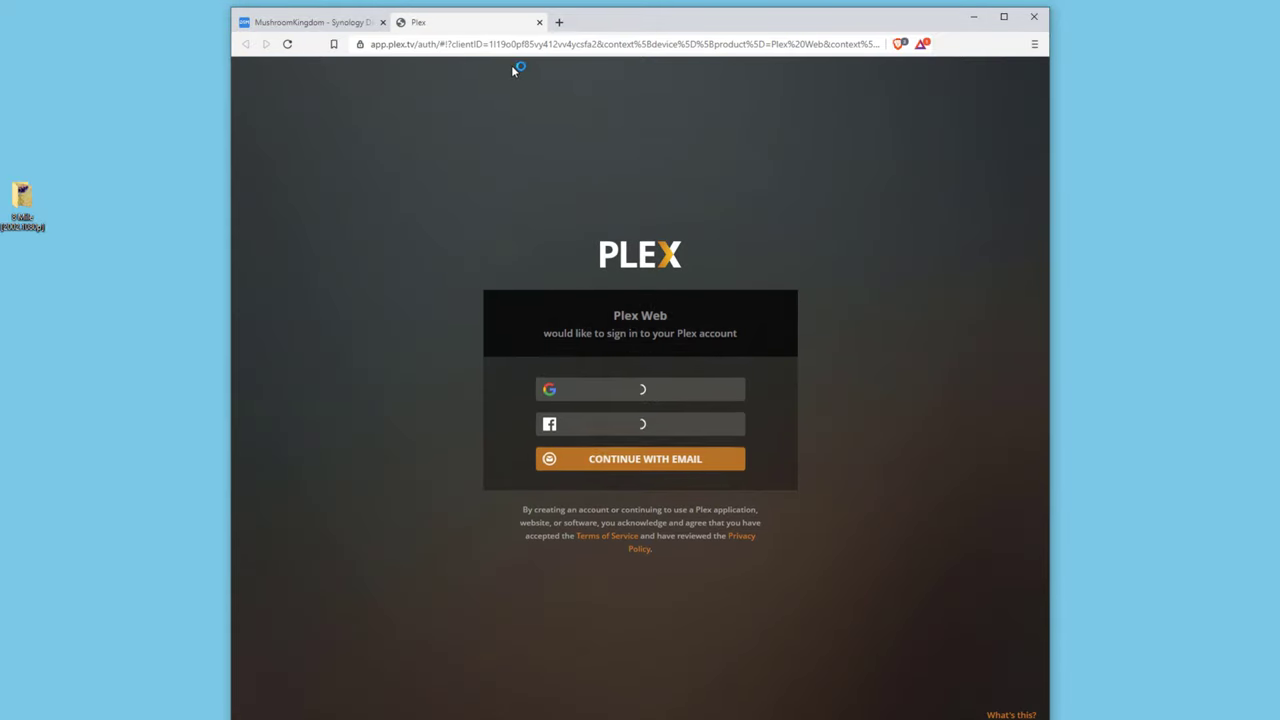
# Close Package Center and open File Station on the Plex folder, briefly checking Library.
pyautogui.click(330, 24)
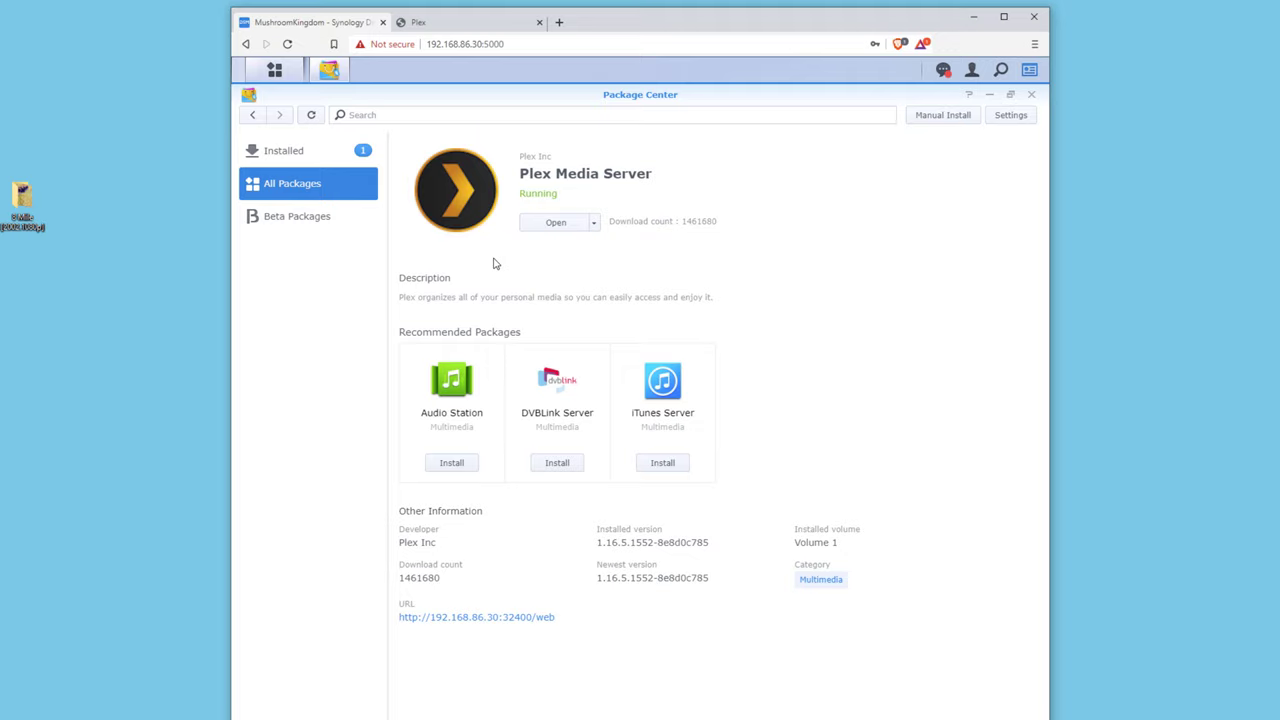
pyautogui.click(990, 95)
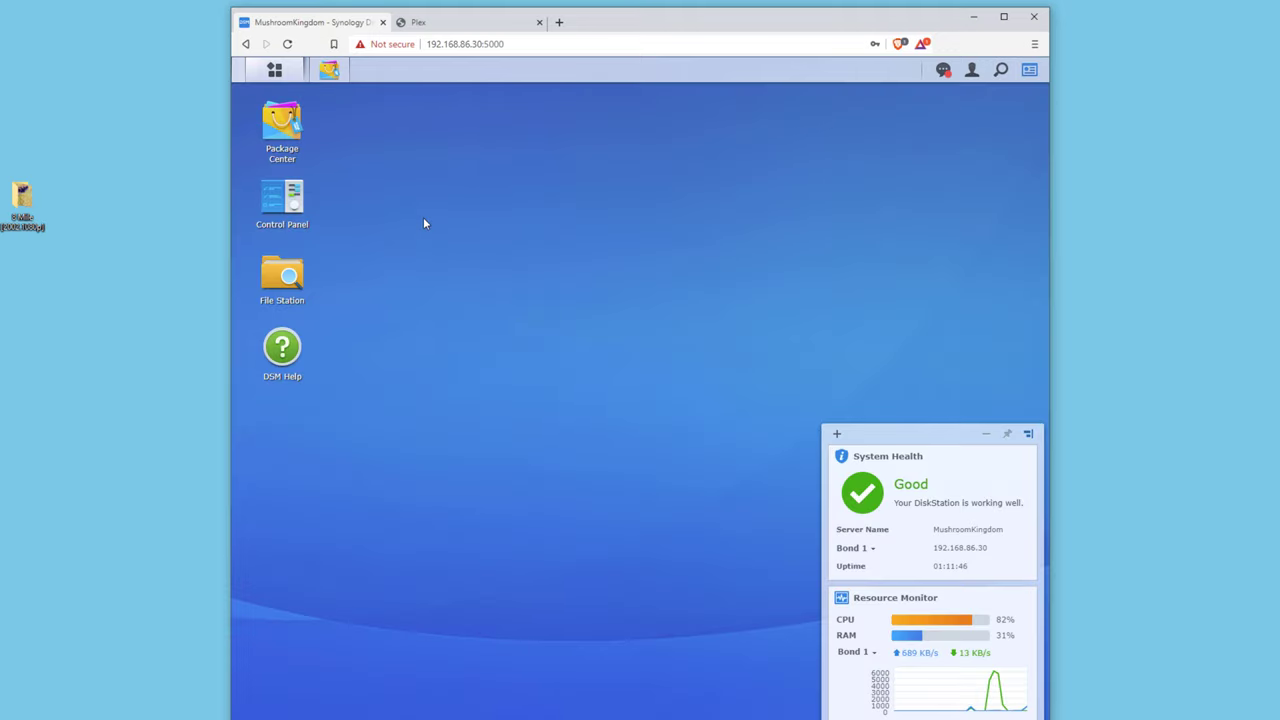
pyautogui.click(300, 288)
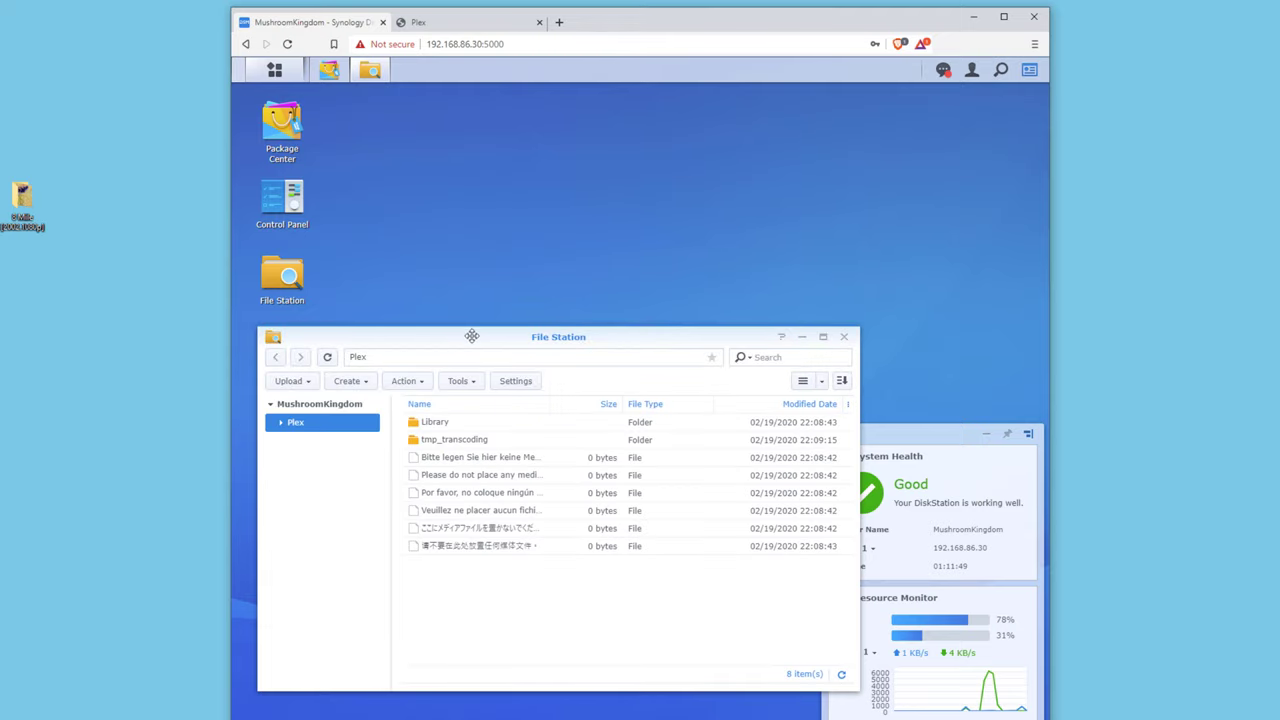
pyautogui.moveTo(379, 345); pyautogui.dragTo(500, 209)
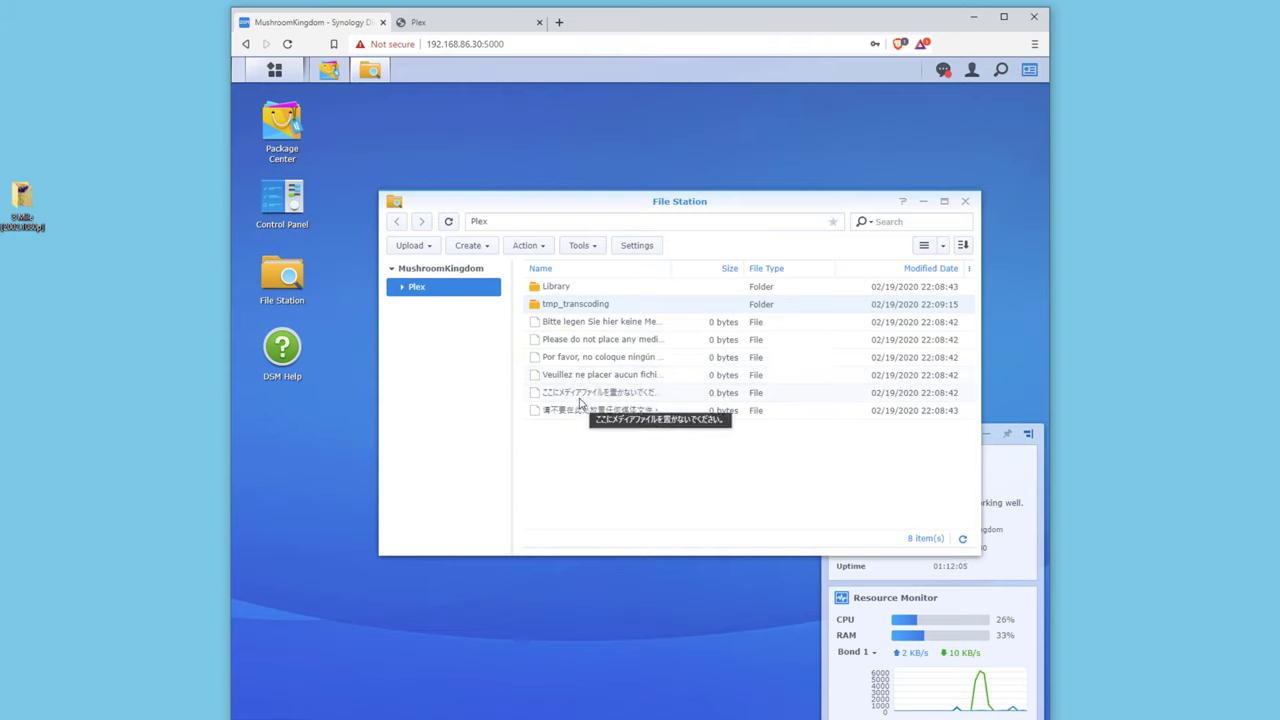
pyautogui.doubleClick(574, 292)
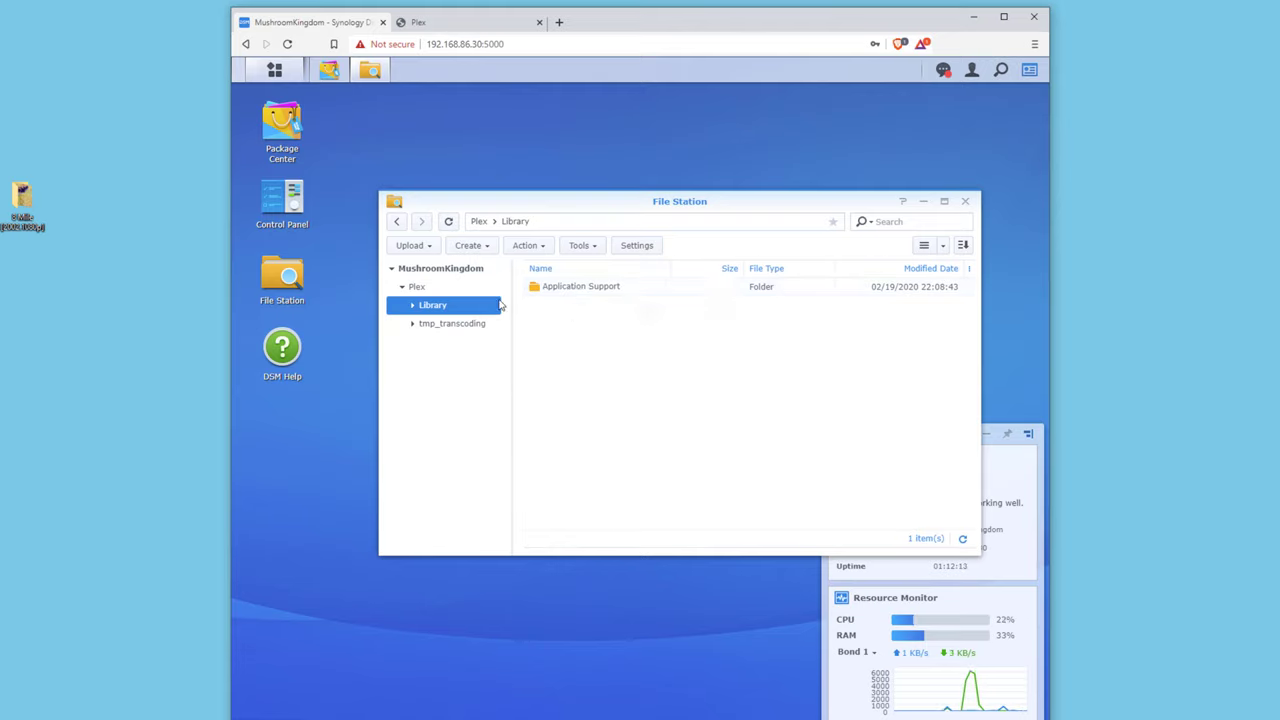
pyautogui.click(398, 223)
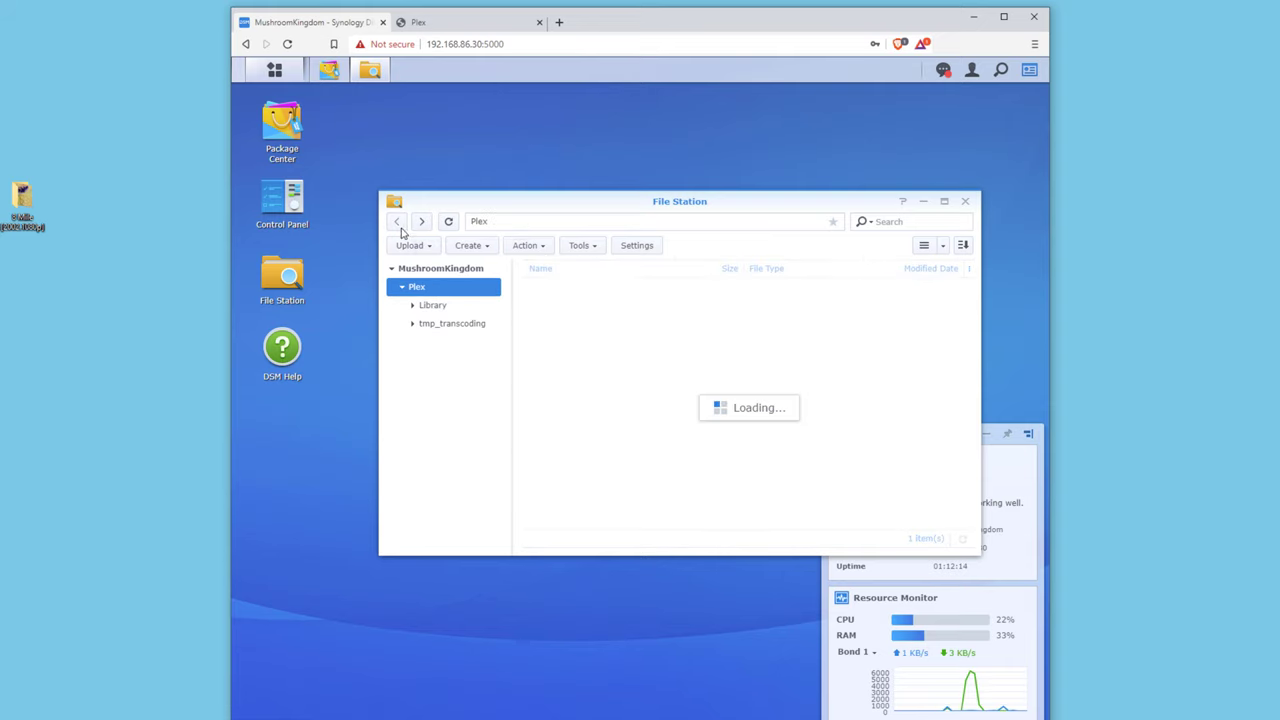
# Create a 'media' folder in the Plex share and open it.
pyautogui.rightClick(565, 445)
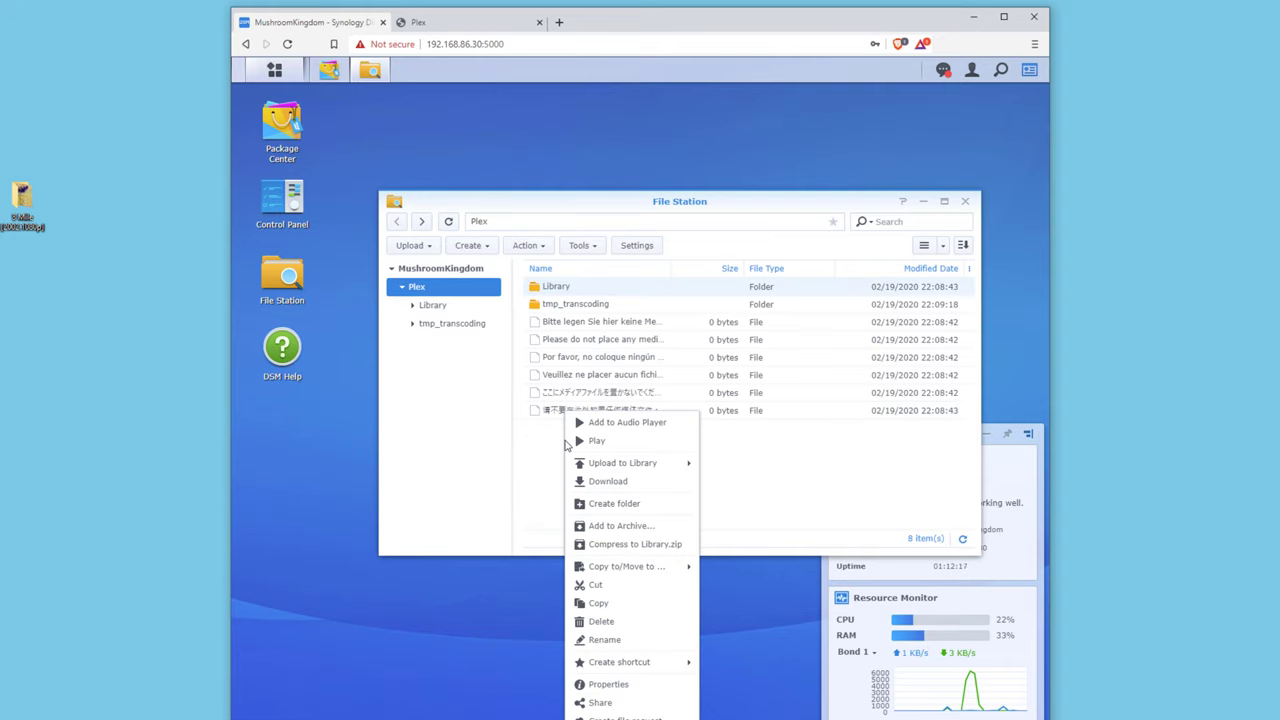
pyautogui.click(612, 505)
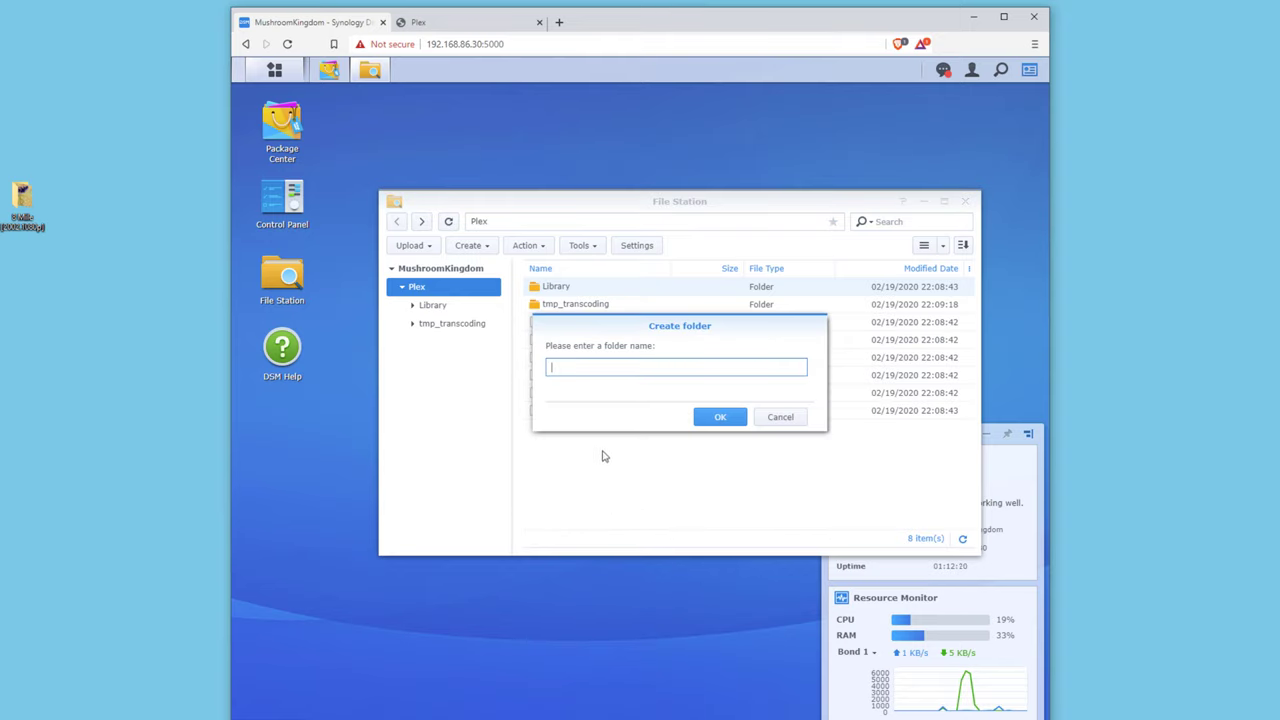
pyautogui.press('Return')
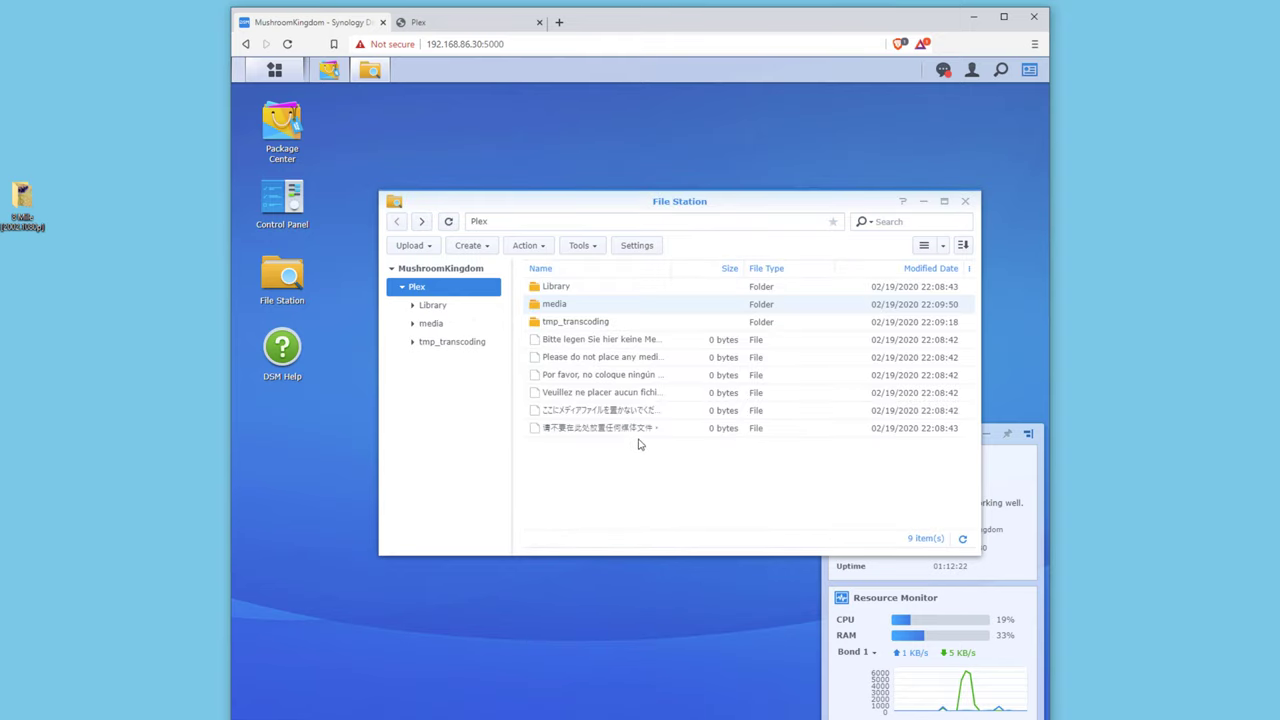
pyautogui.doubleClick(556, 304)
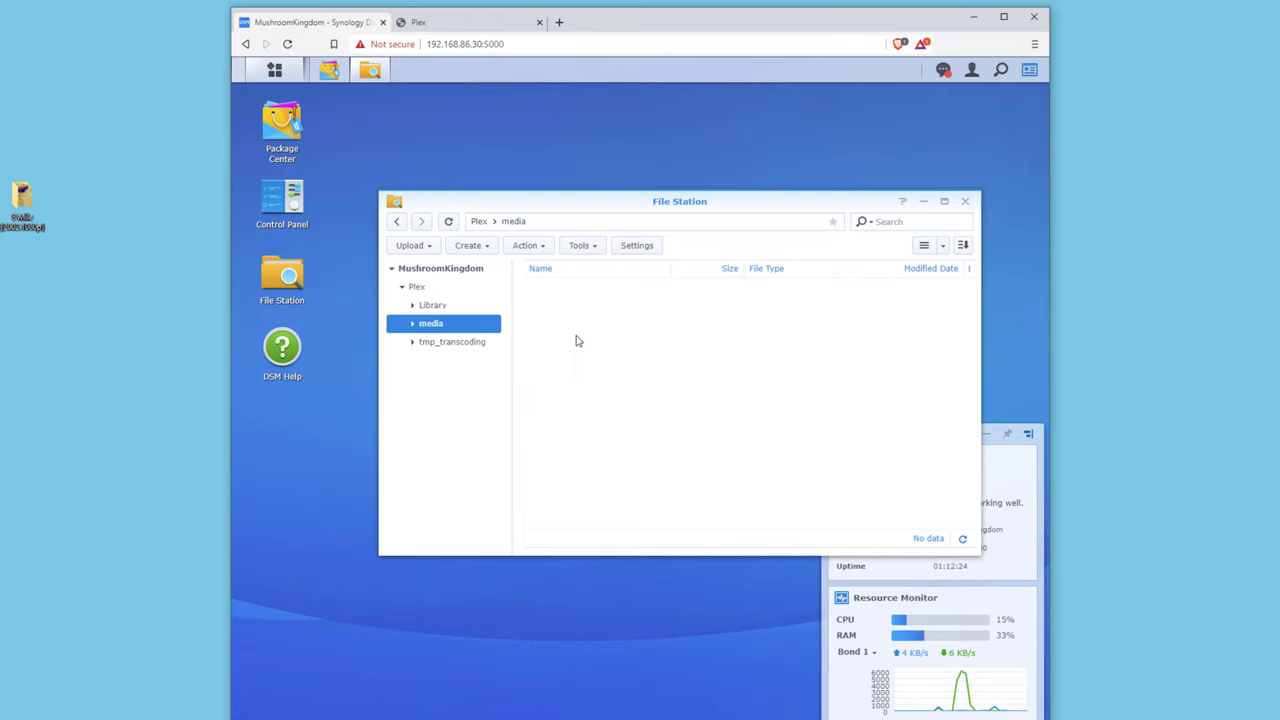
# Create a 'movies' folder inside media and open it.
pyautogui.rightClick(575, 345)
pyautogui.click(625, 405)
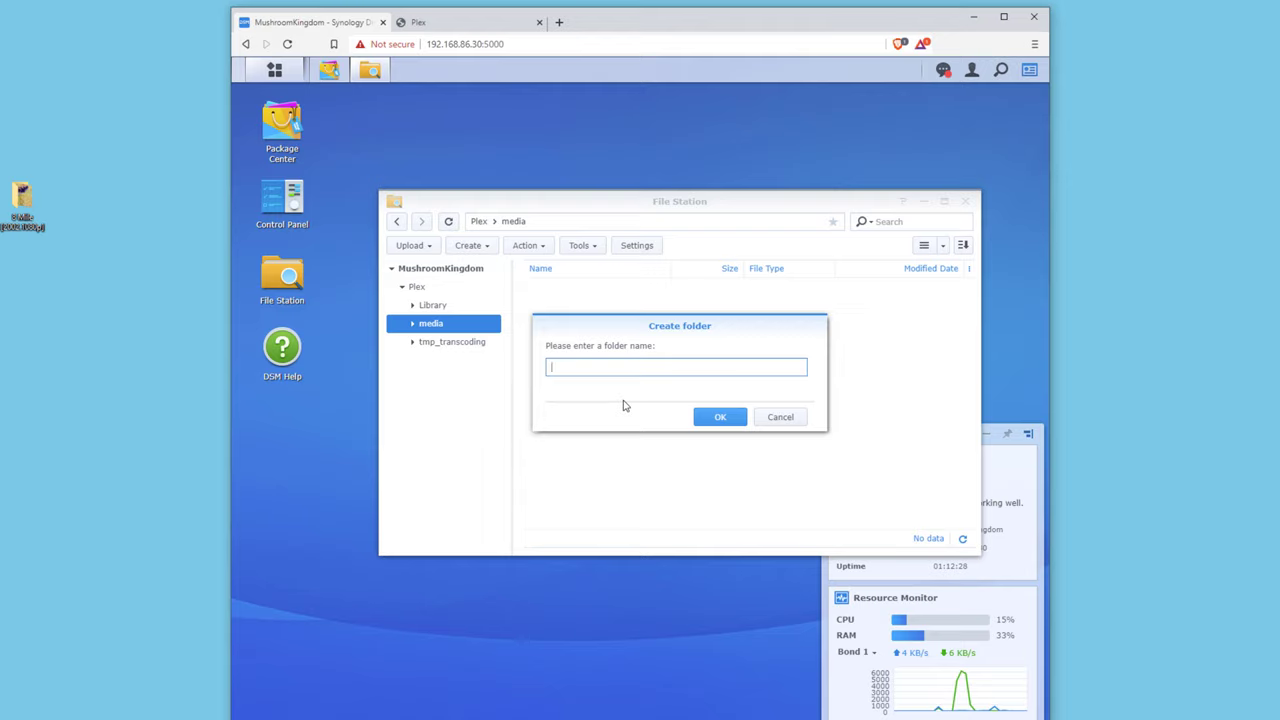
pyautogui.write('movies')
pyautogui.press('Return')
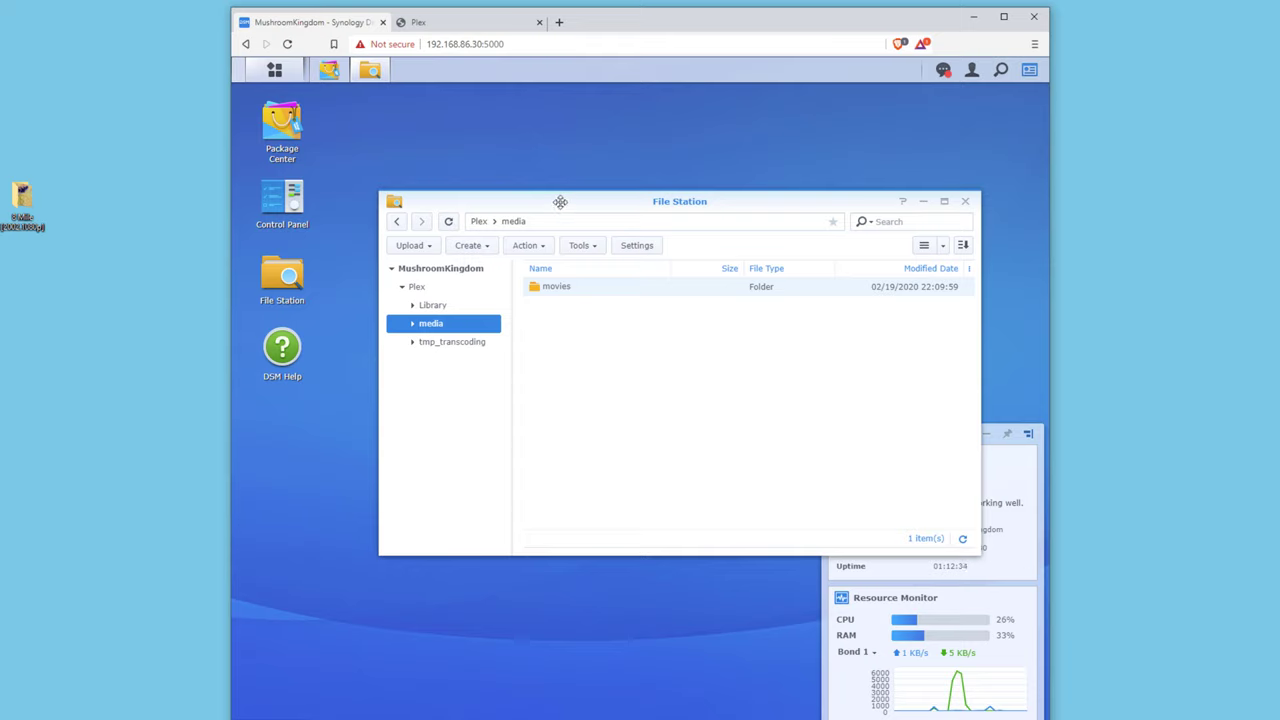
pyautogui.doubleClick(572, 290)
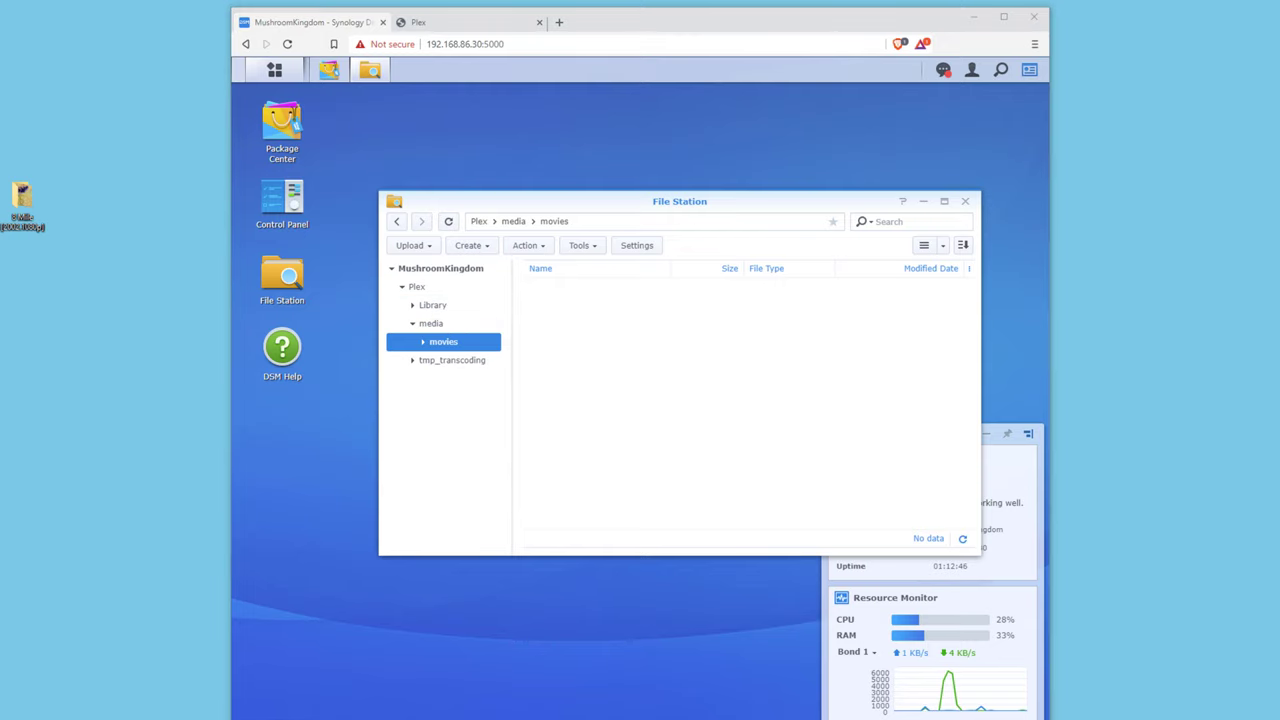
pyautogui.moveTo(460, 144); pyautogui.dragTo(679, 139)
# Connect File Explorer to the network path \\mushroomkingdom.
pyautogui.click(523, 234)
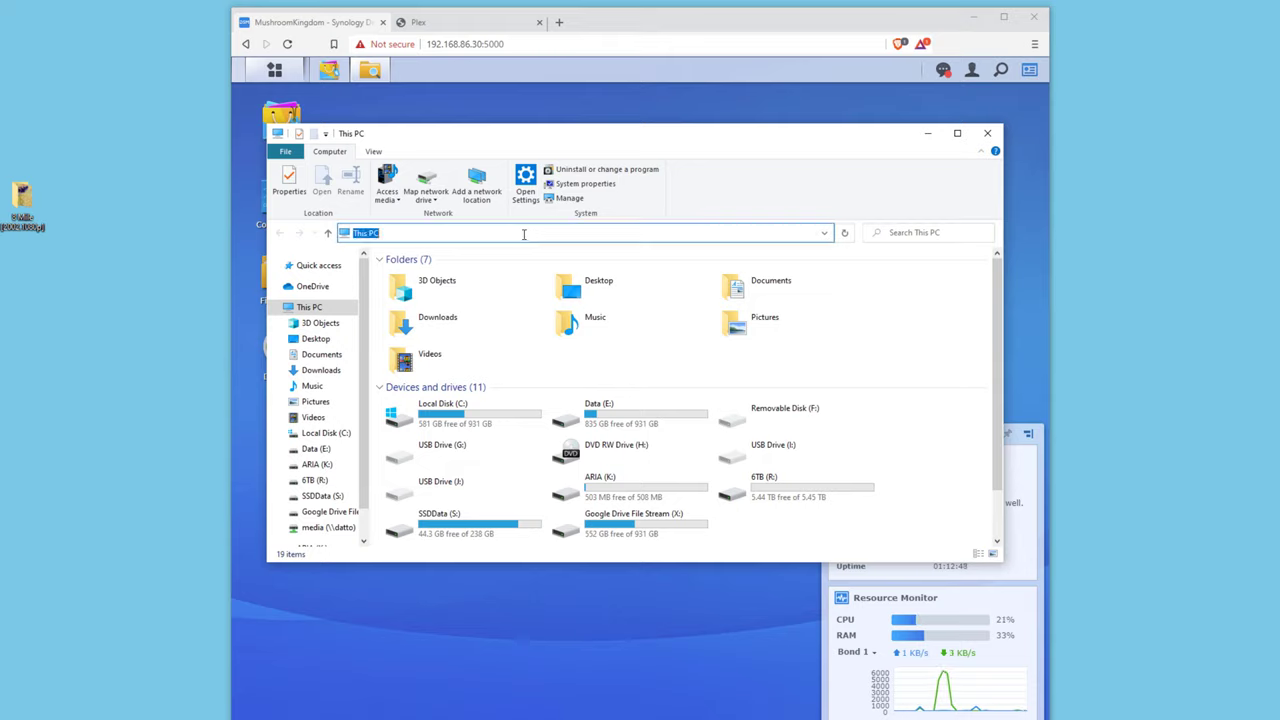
pyautogui.write('\\\\')
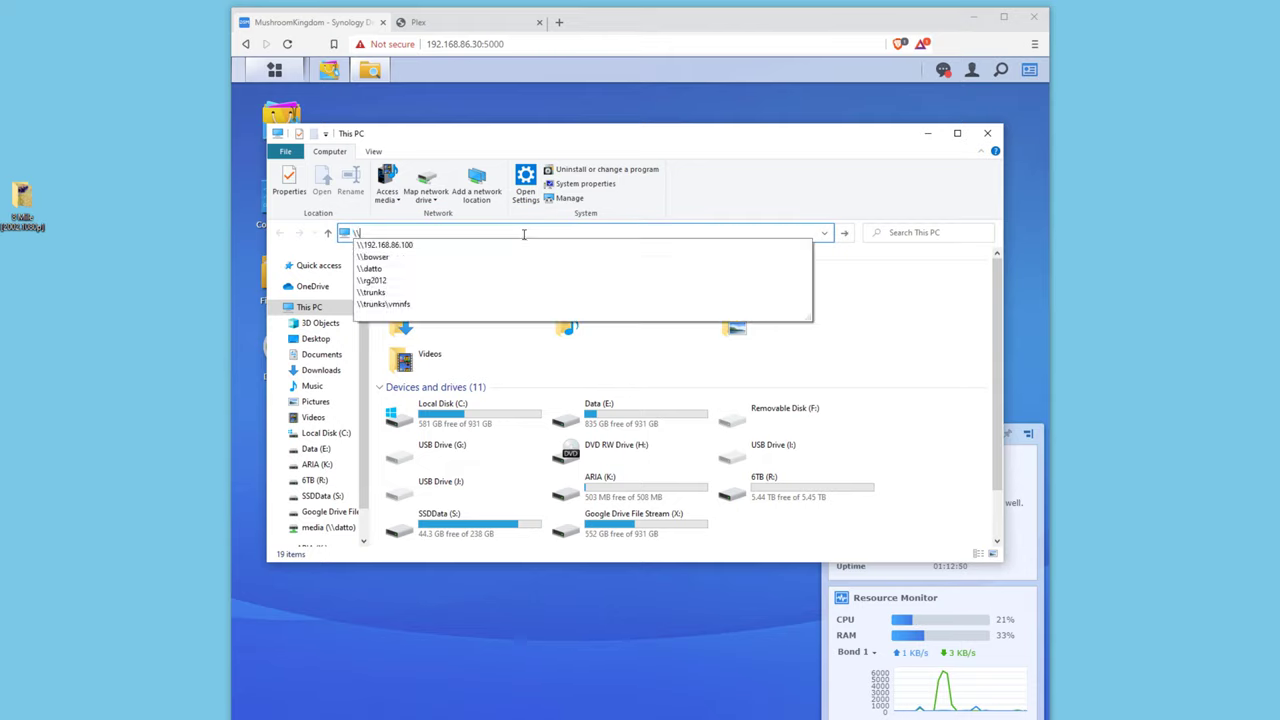
pyautogui.write('mushroomking')
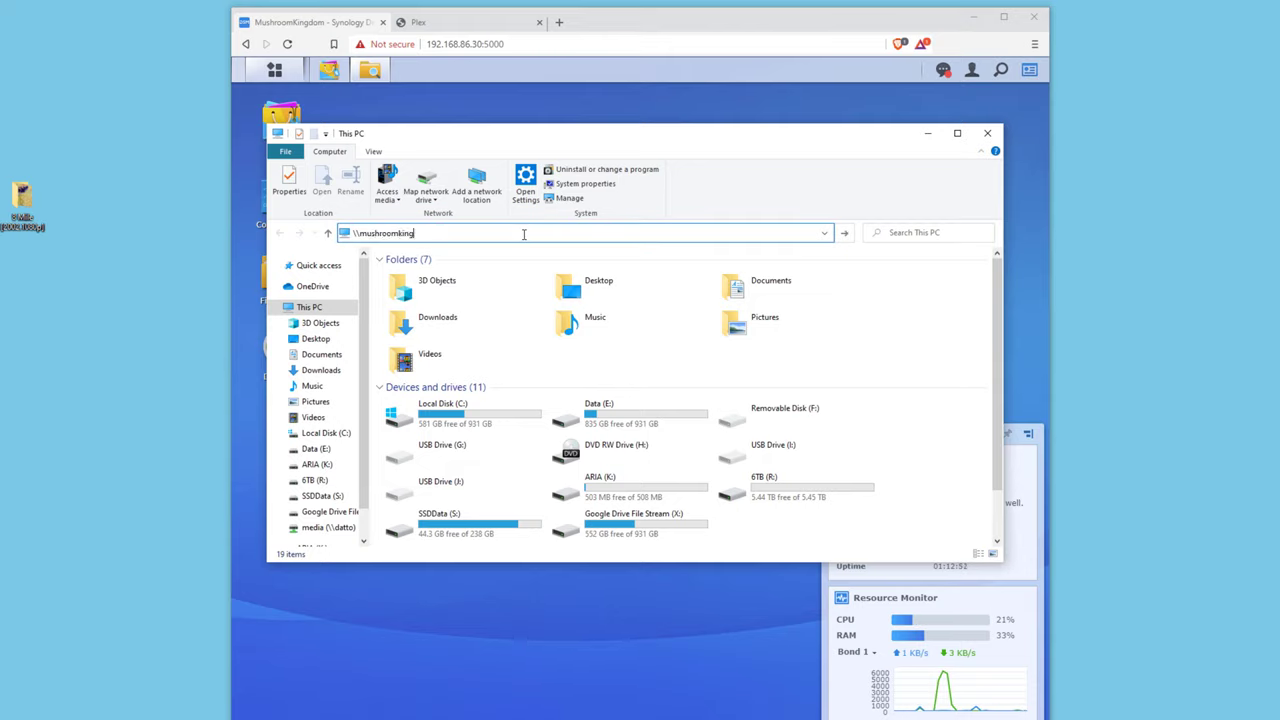
pyautogui.write('dom')
pyautogui.press('Return')
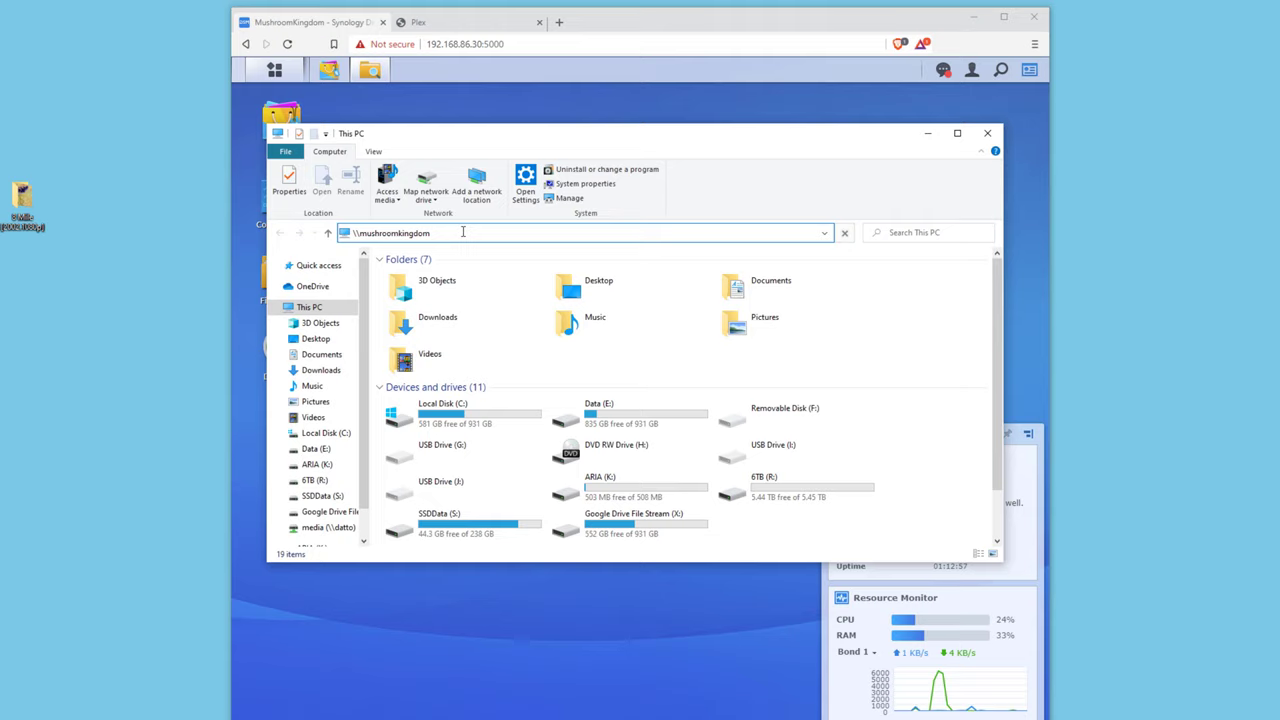
pyautogui.moveTo(463, 232); pyautogui.dragTo(376, 230)
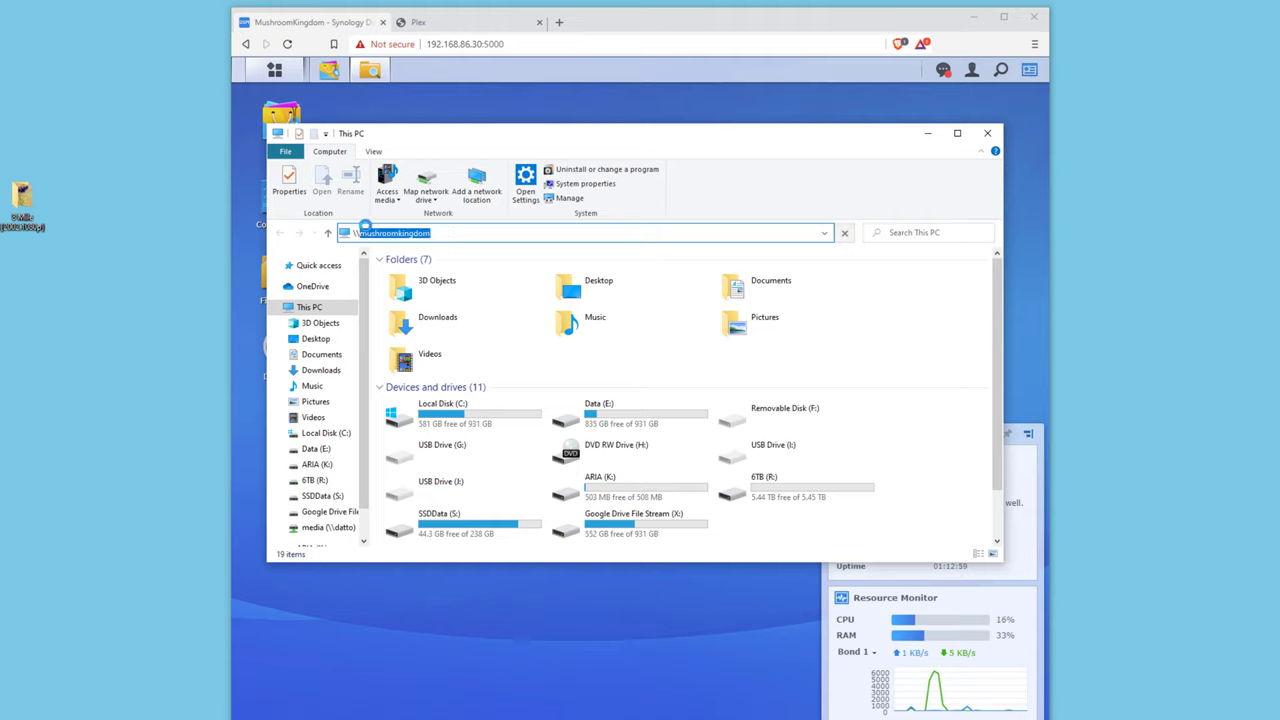
pyautogui.press('Return')
# Sign in with the NAS user name and password, remembering the credentials.
pyautogui.click(523, 433)
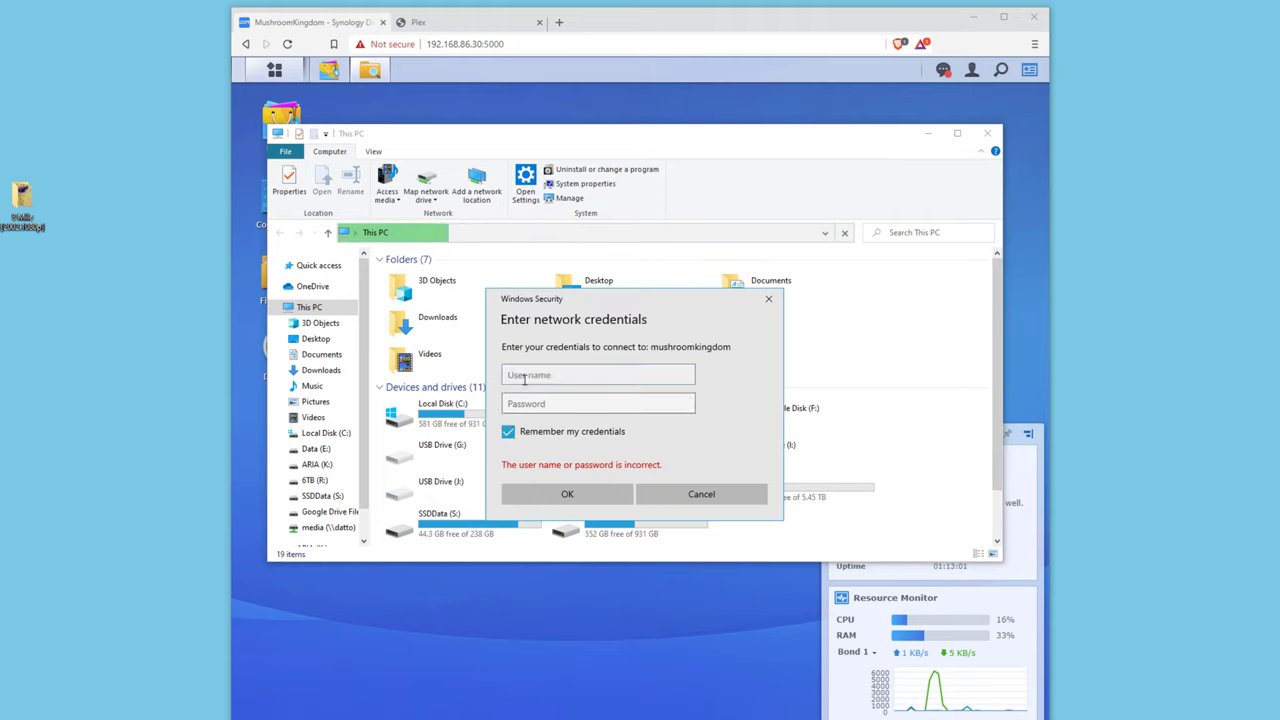
pyautogui.click(524, 374)
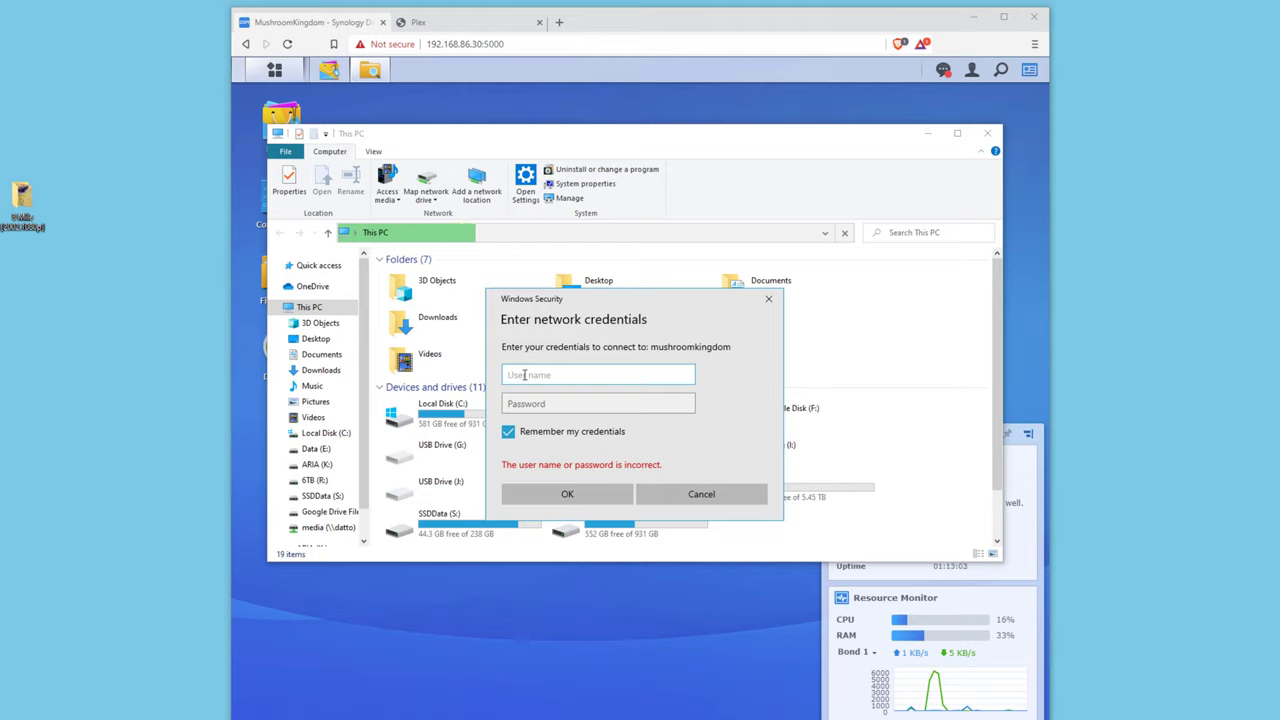
pyautogui.write('admin')
pyautogui.press('Tab')
pyautogui.write('**********')
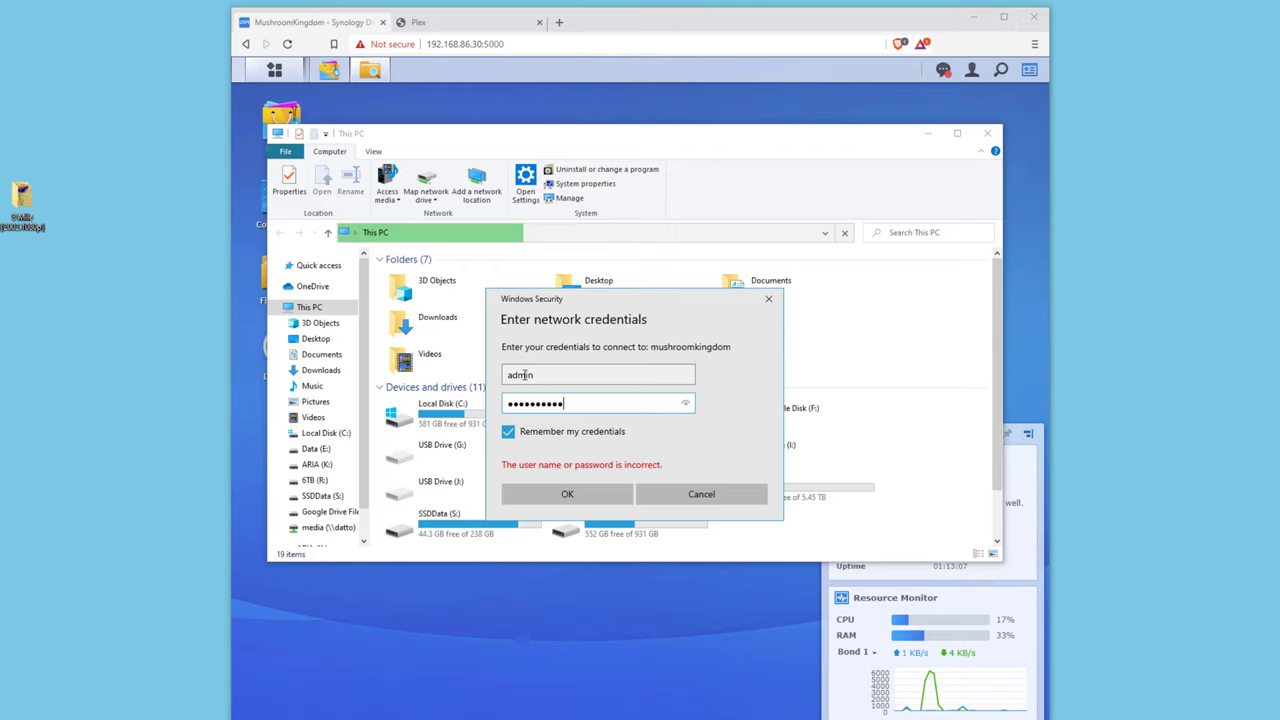
pyautogui.press('Return')
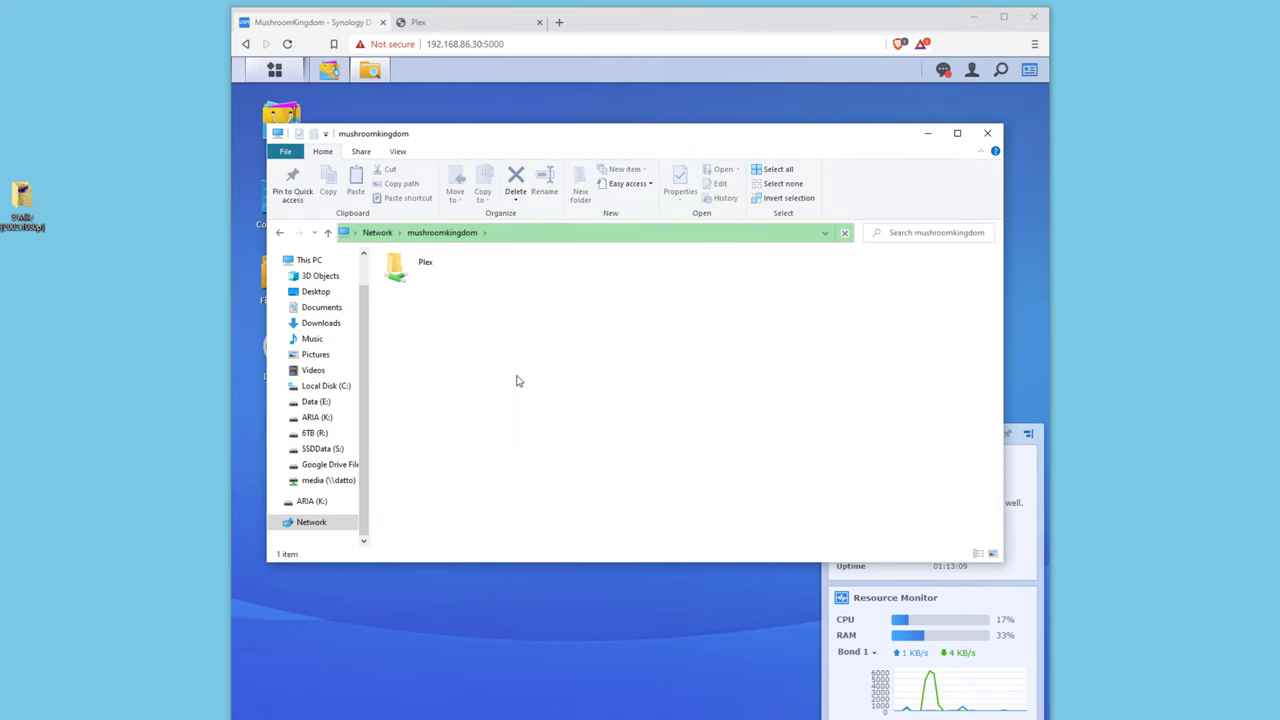
# Open Plex > media > movies on the mushroomkingdom share.
pyautogui.click(463, 266)
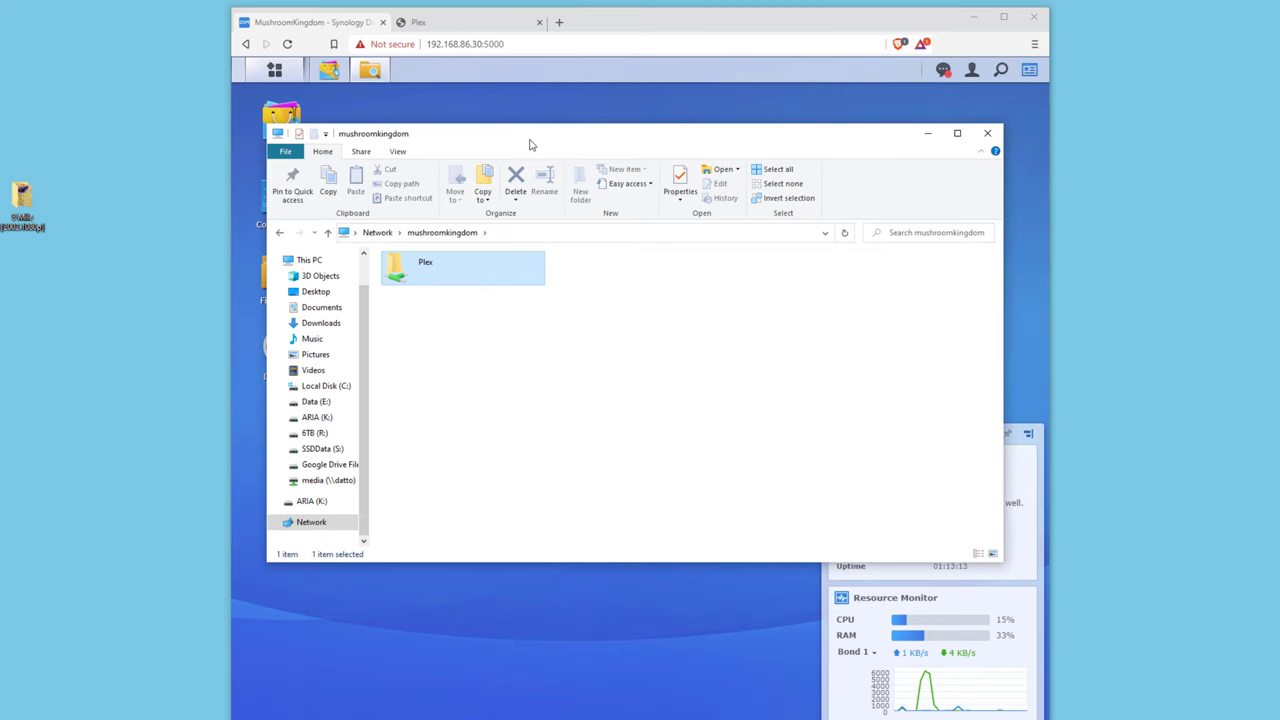
pyautogui.moveTo(532, 139); pyautogui.dragTo(810, 135)
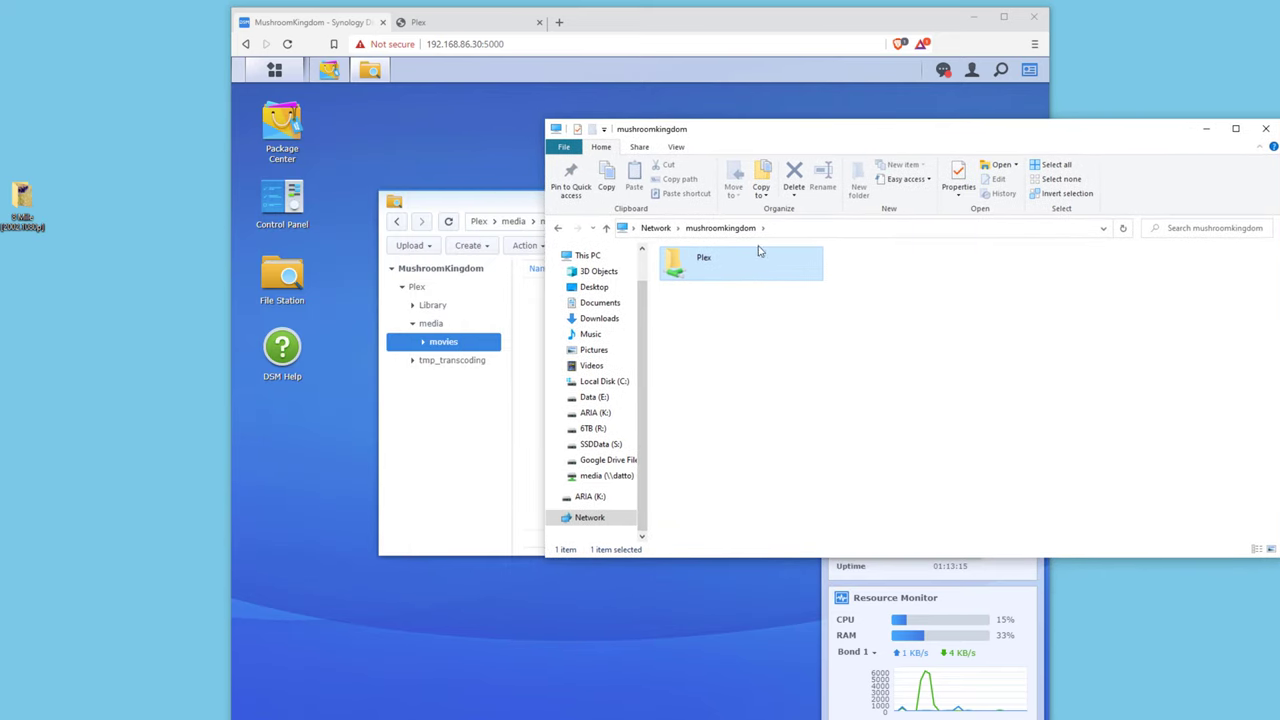
pyautogui.doubleClick(711, 263)
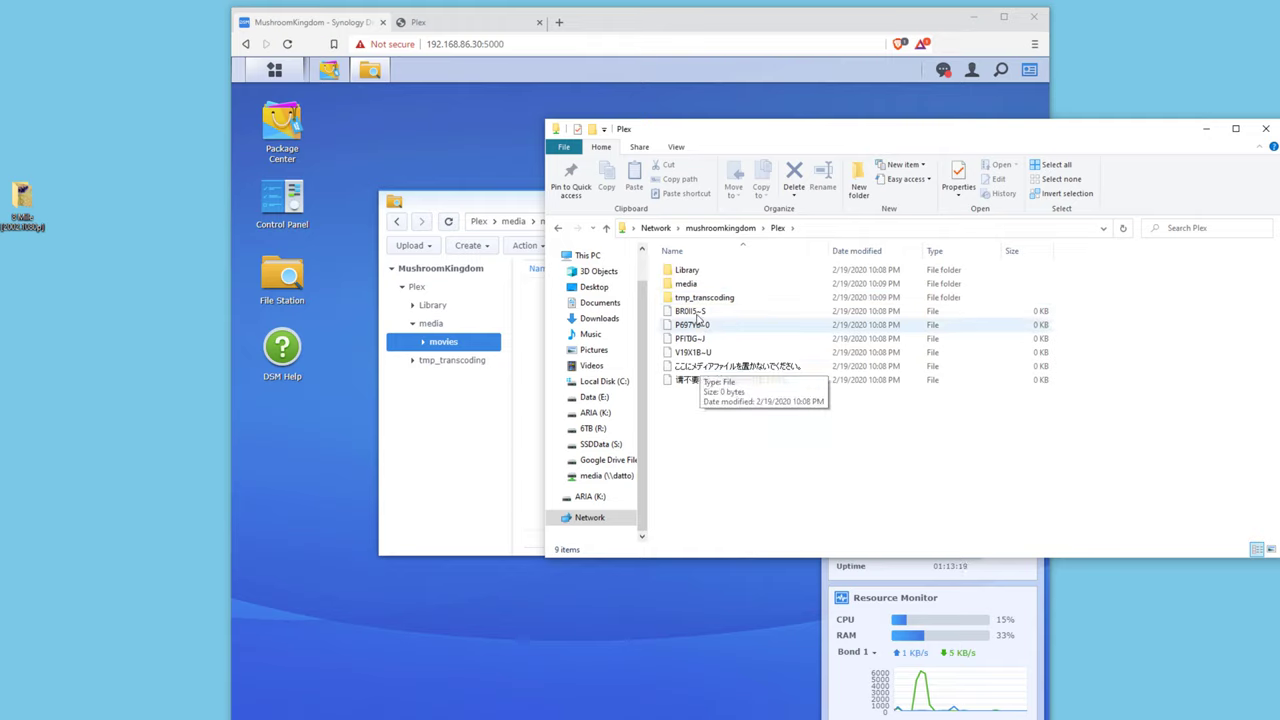
pyautogui.click(697, 287)
pyautogui.doubleClick(697, 287)
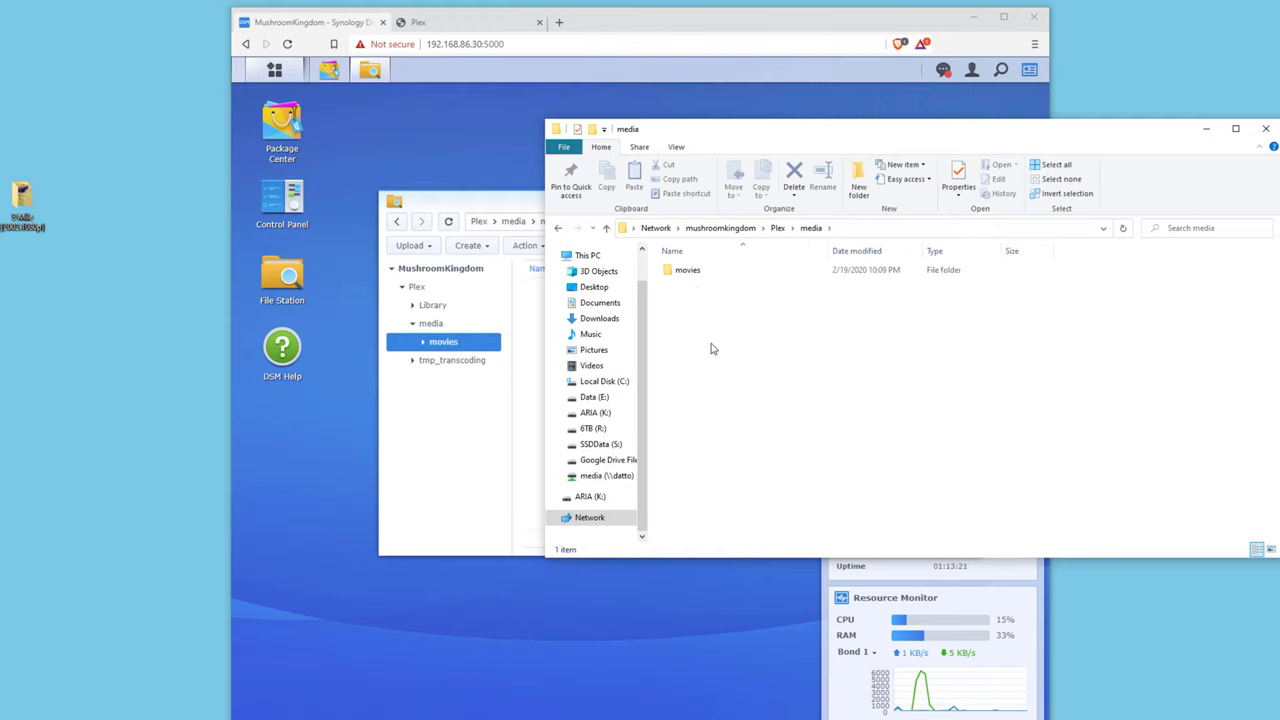
pyautogui.doubleClick(701, 277)
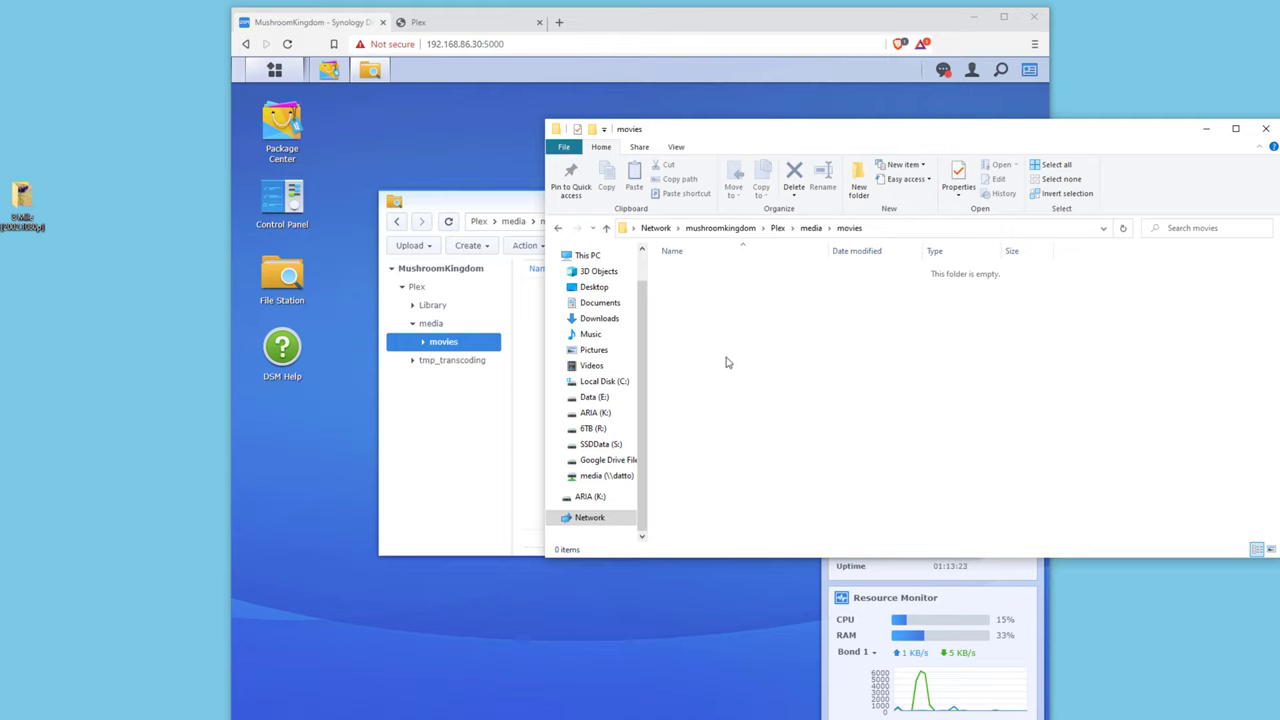
# Copy the desktop 8 Mile [2002.1080p] folder into movies and check its contents.
pyautogui.click(27, 201)
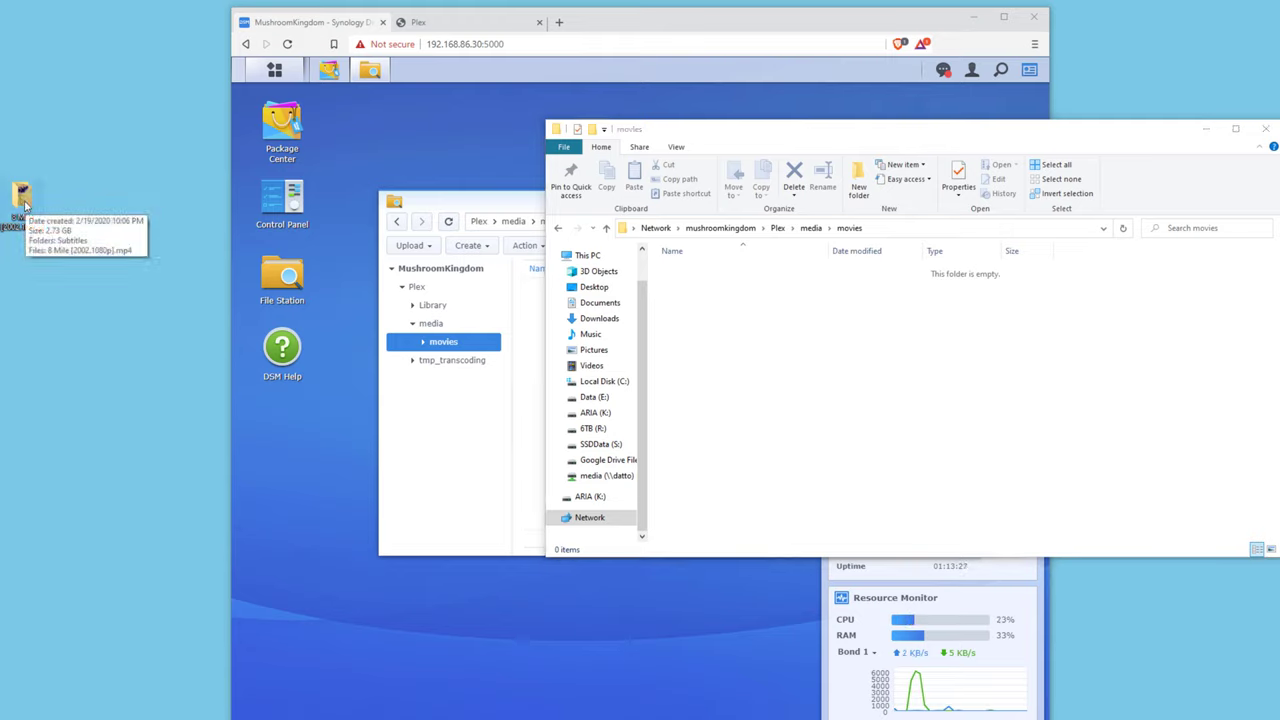
pyautogui.moveTo(23, 206); pyautogui.dragTo(755, 317)
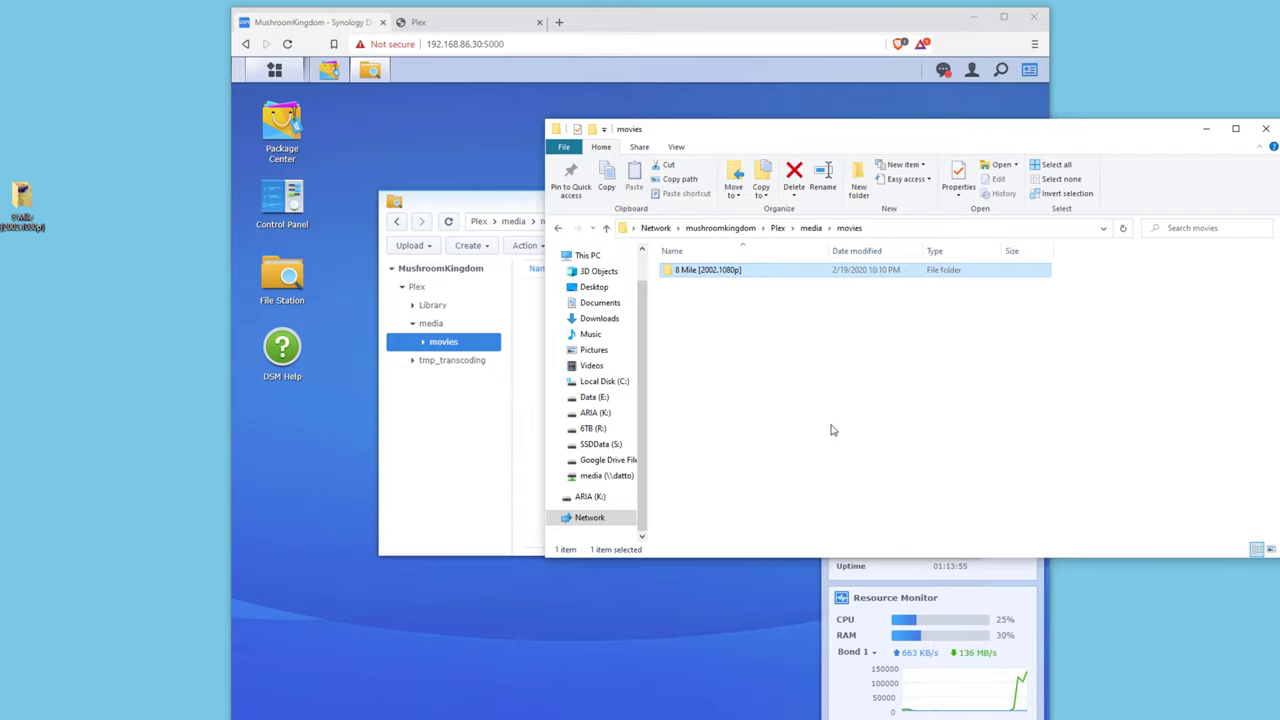
pyautogui.click(768, 380)
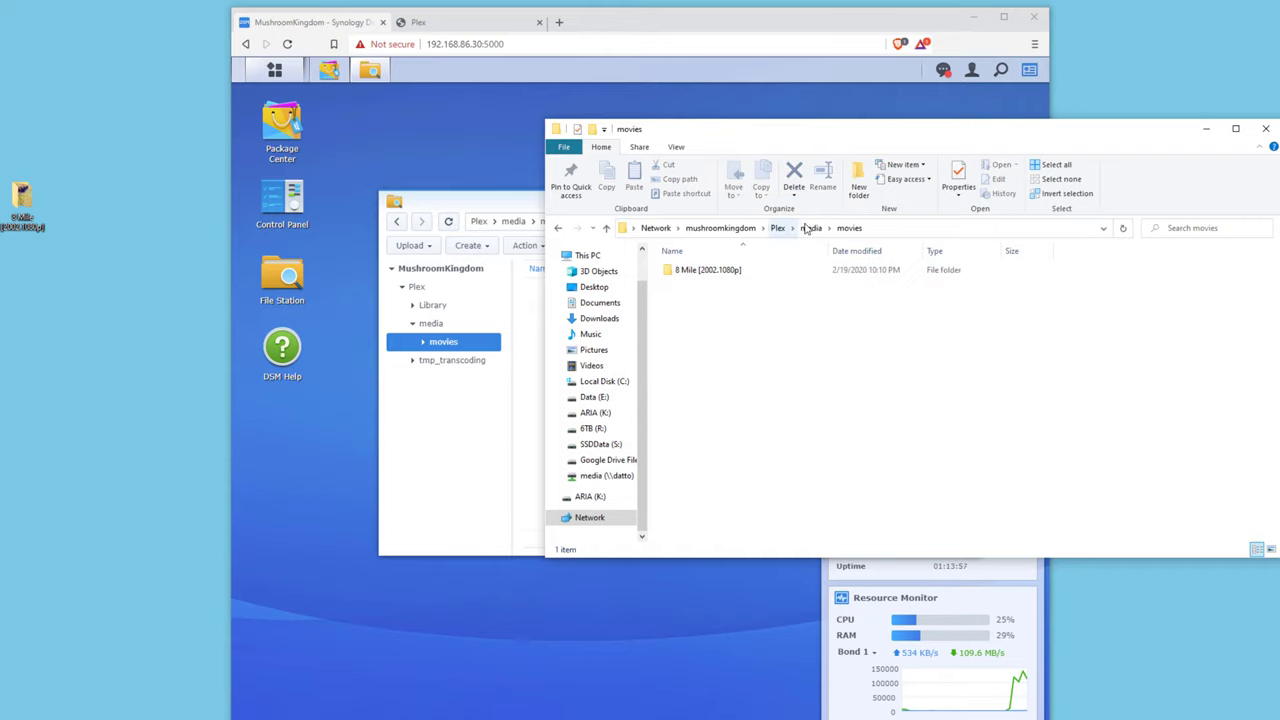
pyautogui.click(734, 270)
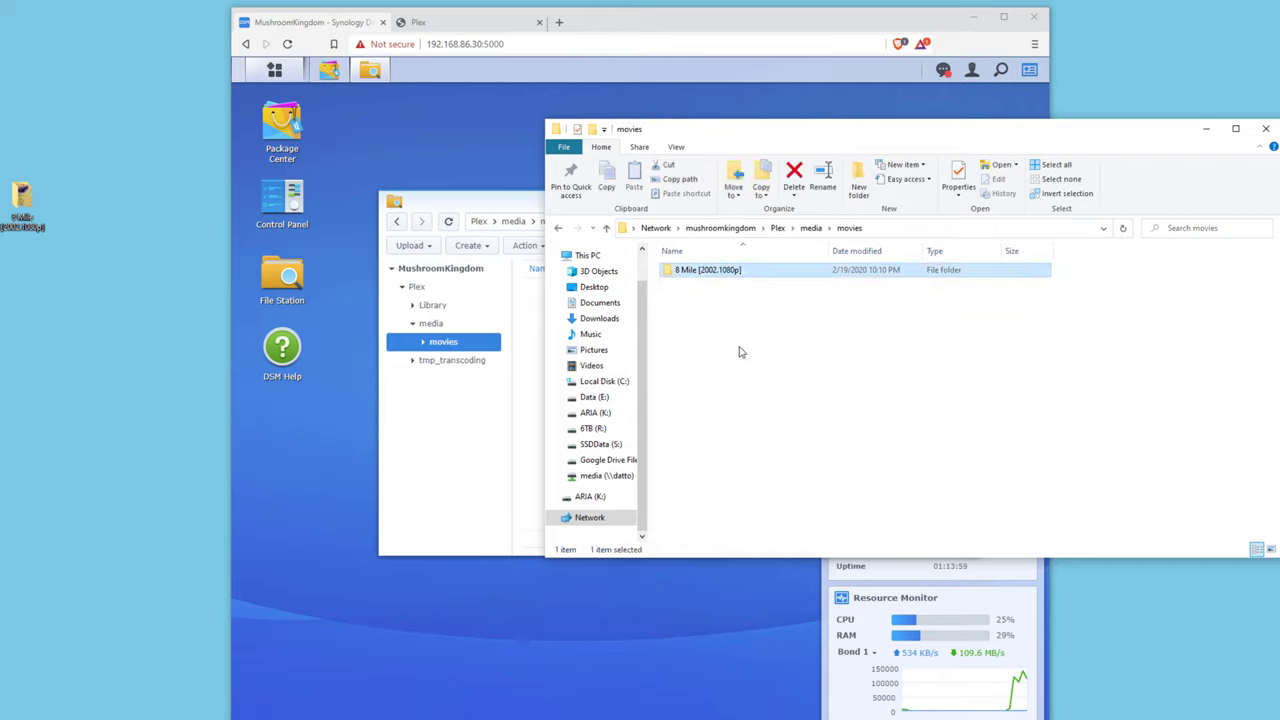
pyautogui.doubleClick(734, 270)
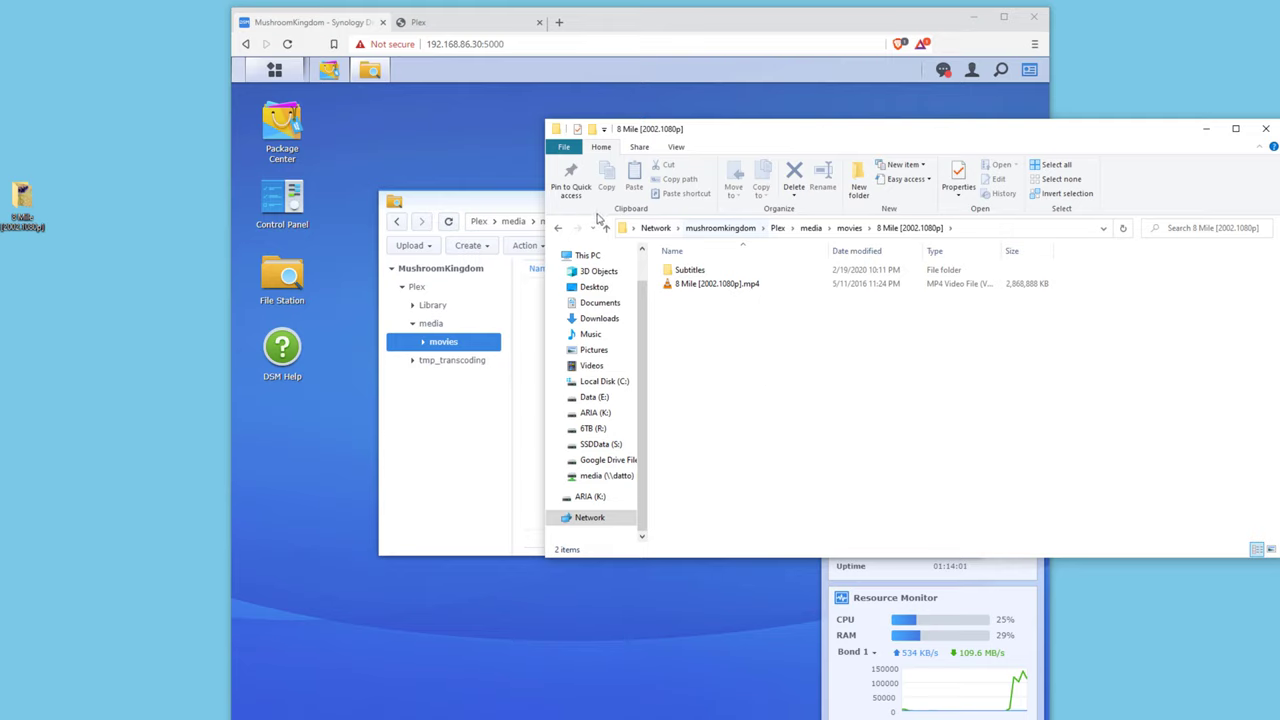
pyautogui.click(559, 229)
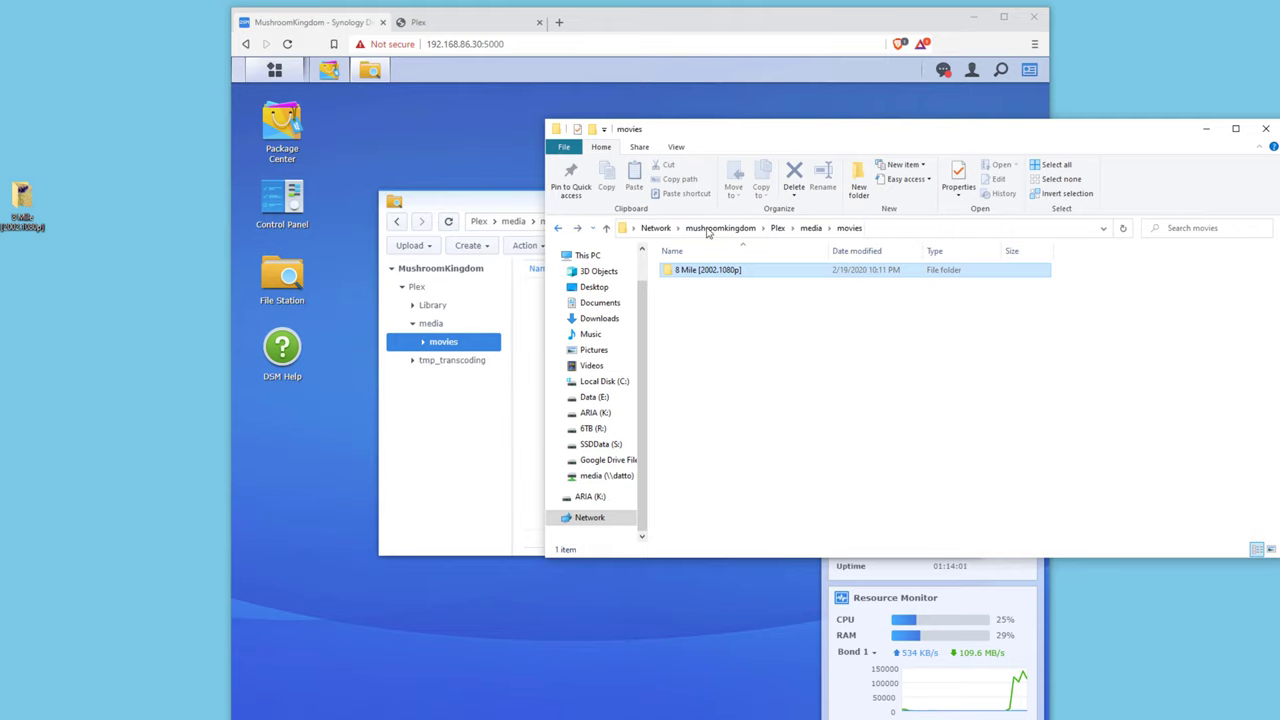
# Close Explorer, refresh File Station to show the new folder, and close it.
pyautogui.click(1262, 131)
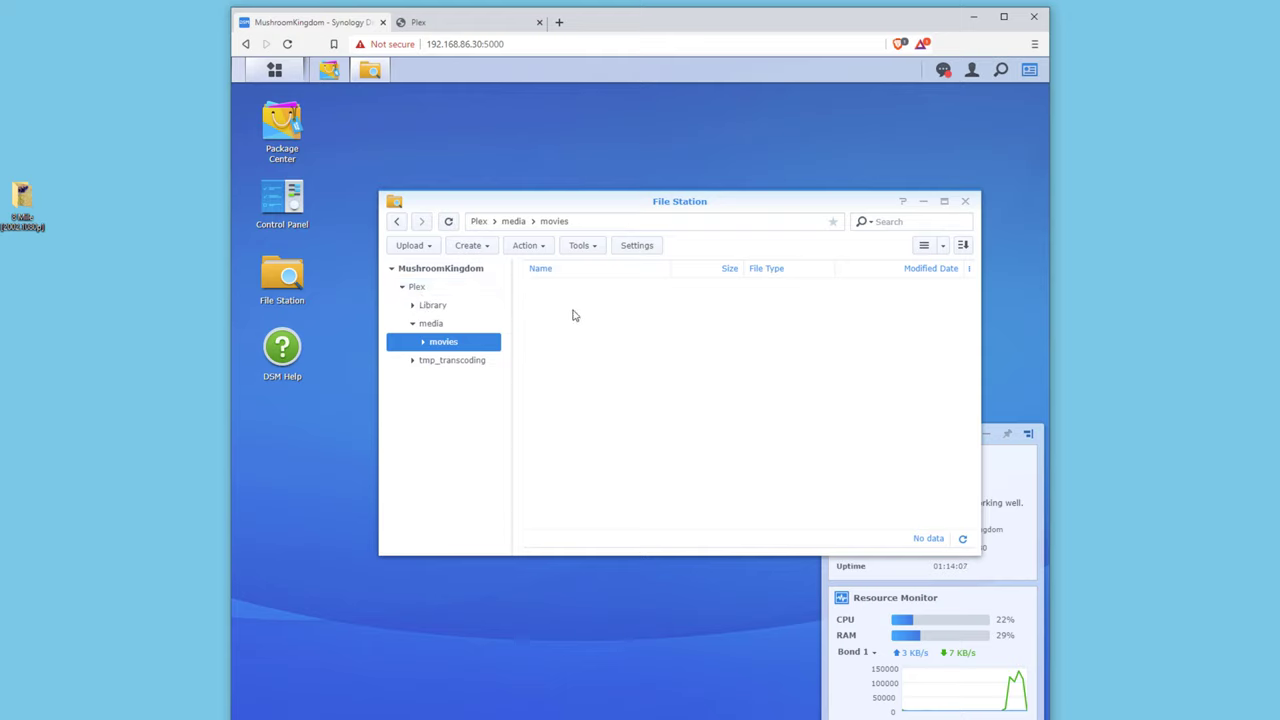
pyautogui.click(449, 222)
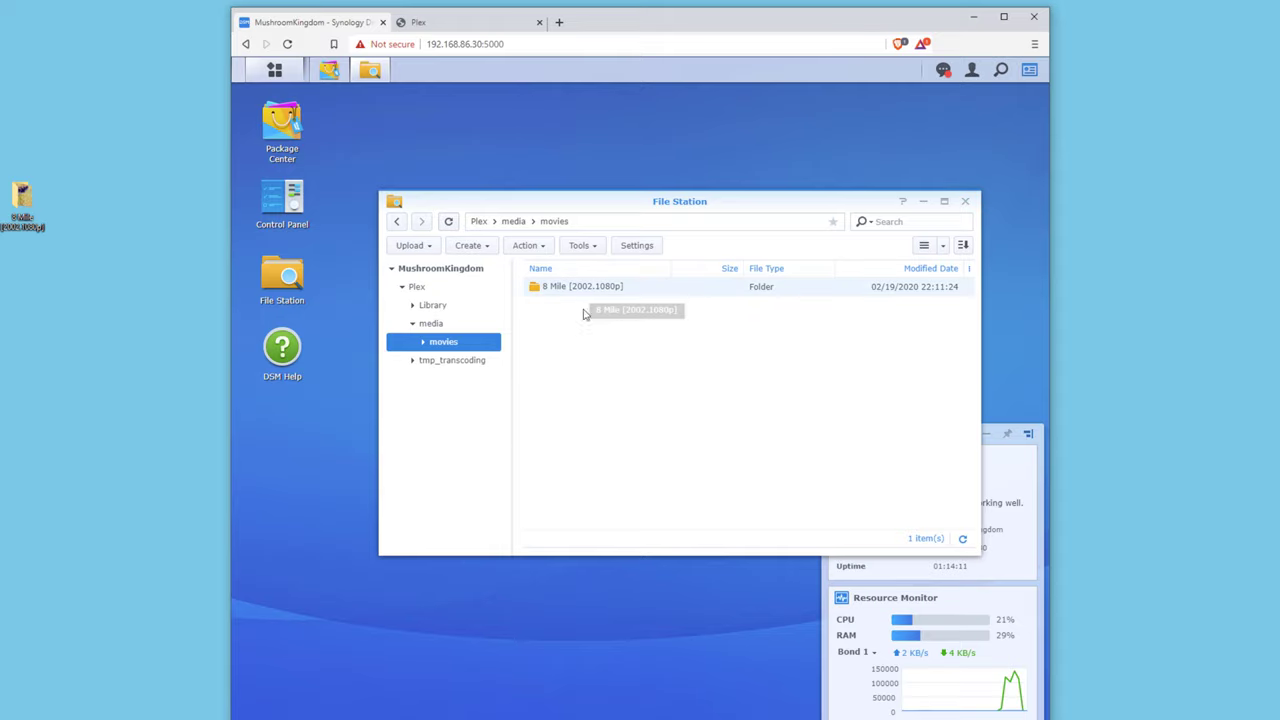
pyautogui.click(966, 203)
# Sign in to Plex Web and dismiss the How Plex Works introduction.
pyautogui.click(450, 24)
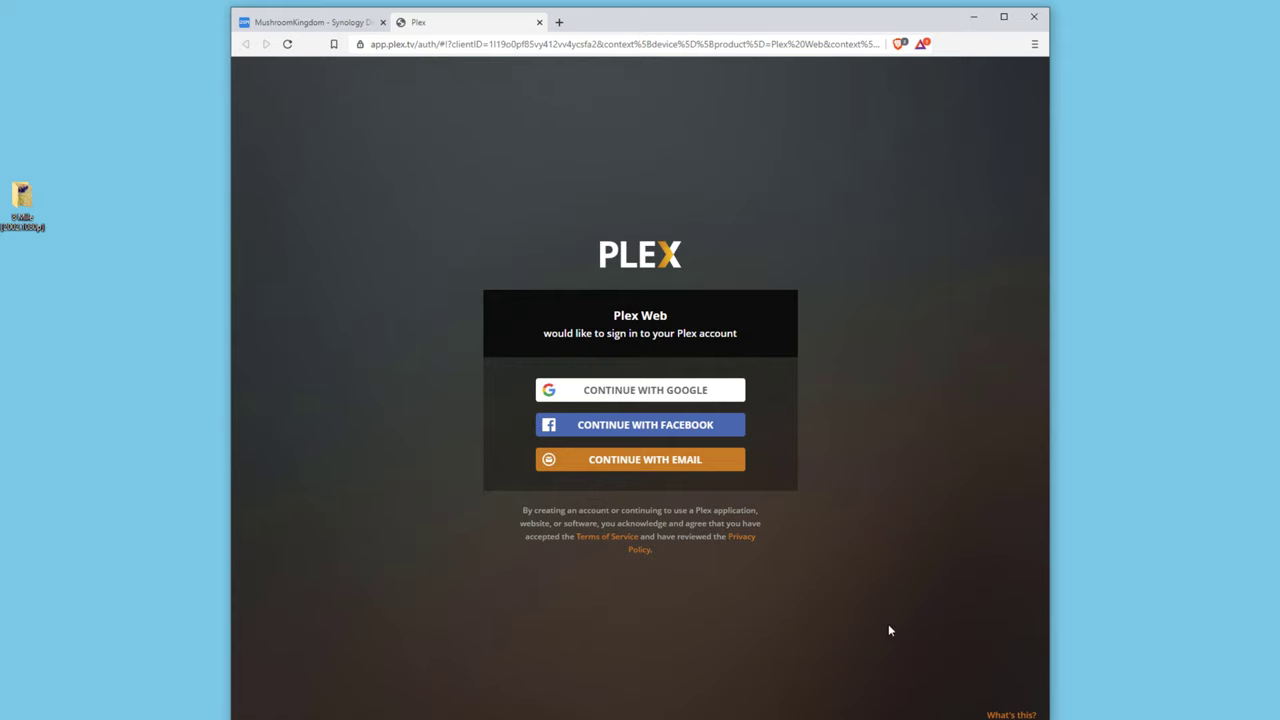
pyautogui.click(1005, 716)
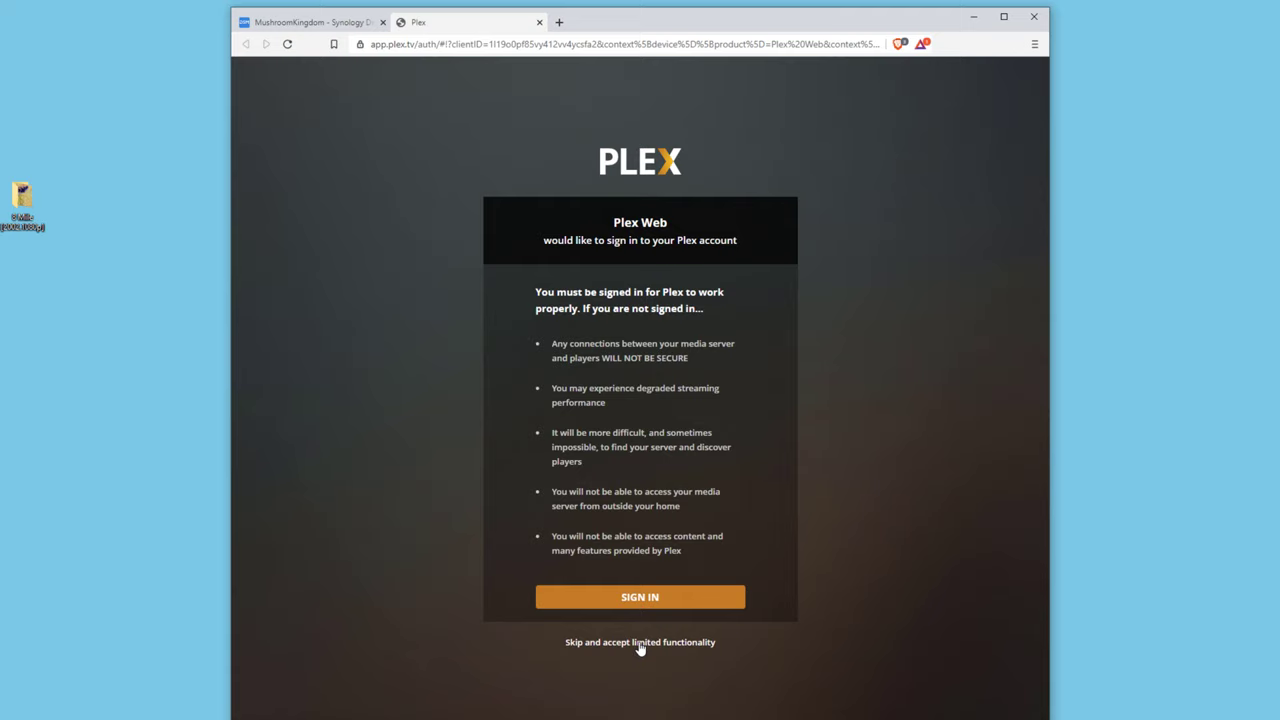
pyautogui.click(679, 650)
pyautogui.moveTo(551, 343); pyautogui.dragTo(705, 534)
pyautogui.click(705, 534)
pyautogui.click(651, 597)
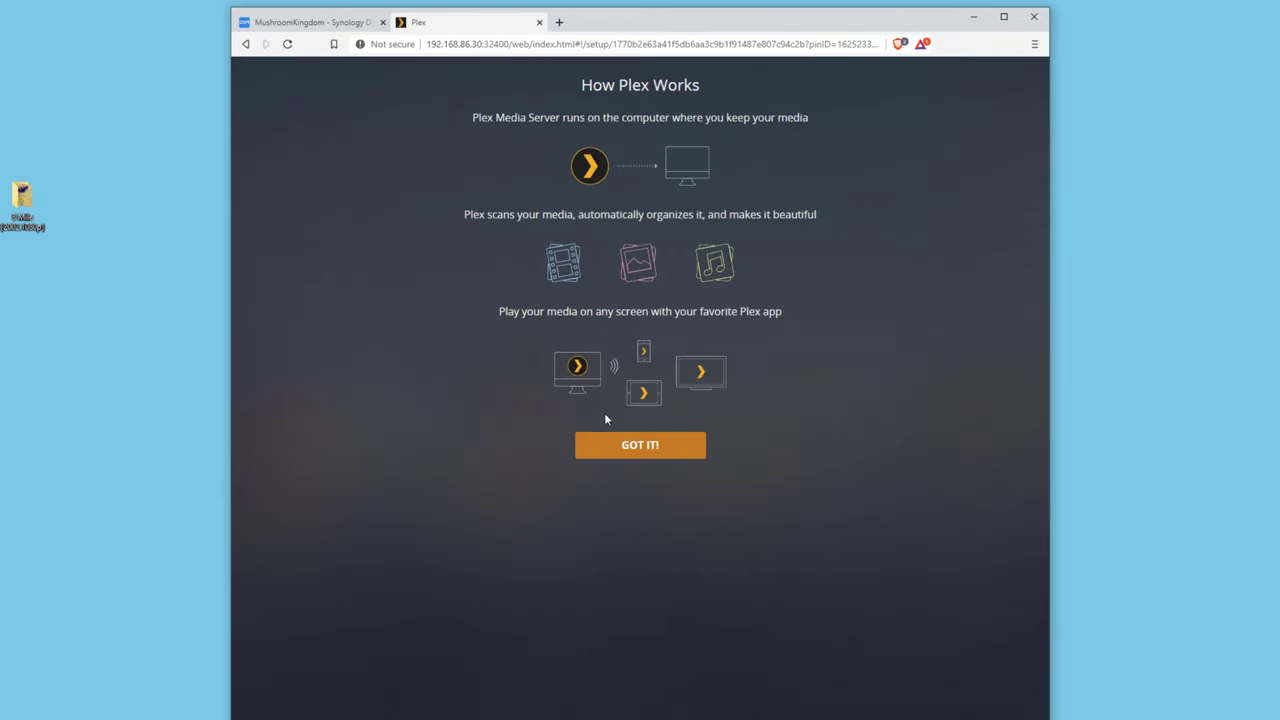
pyautogui.click(652, 450)
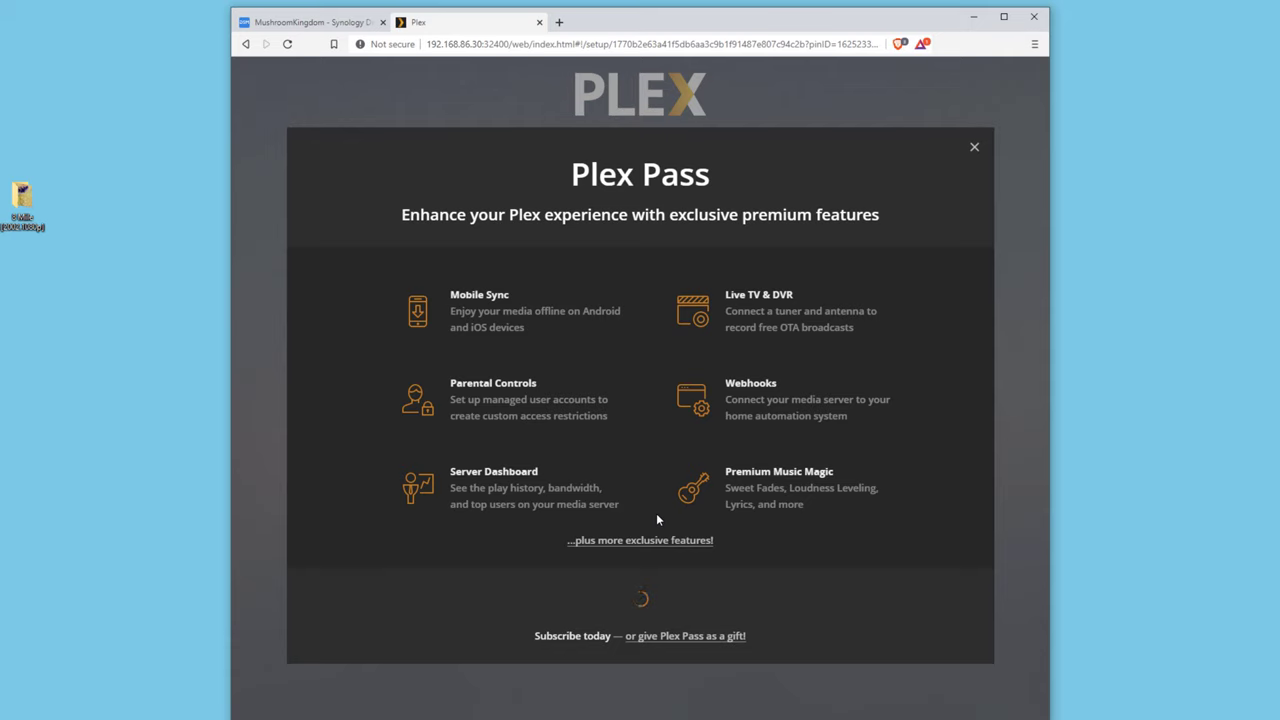
# Dismiss the Plex Pass popup, rename the server to PlexSyno and continue.
pyautogui.click(974, 147)
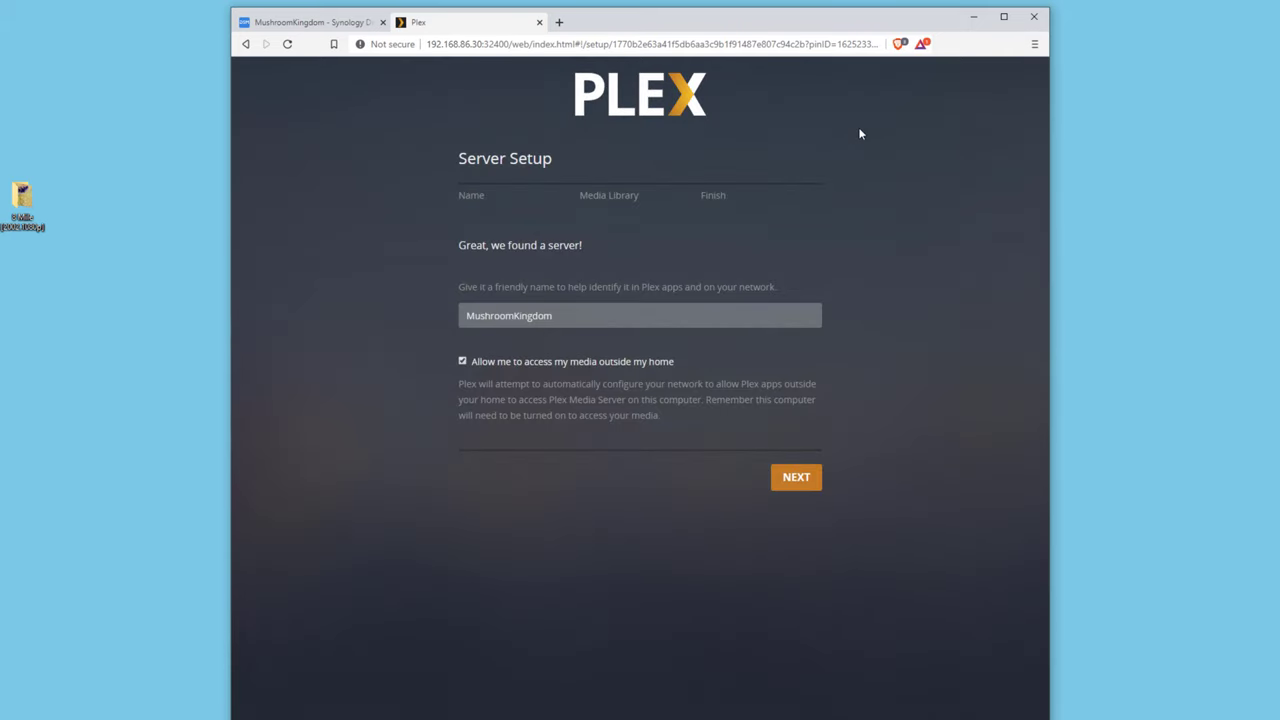
pyautogui.press('Tab')
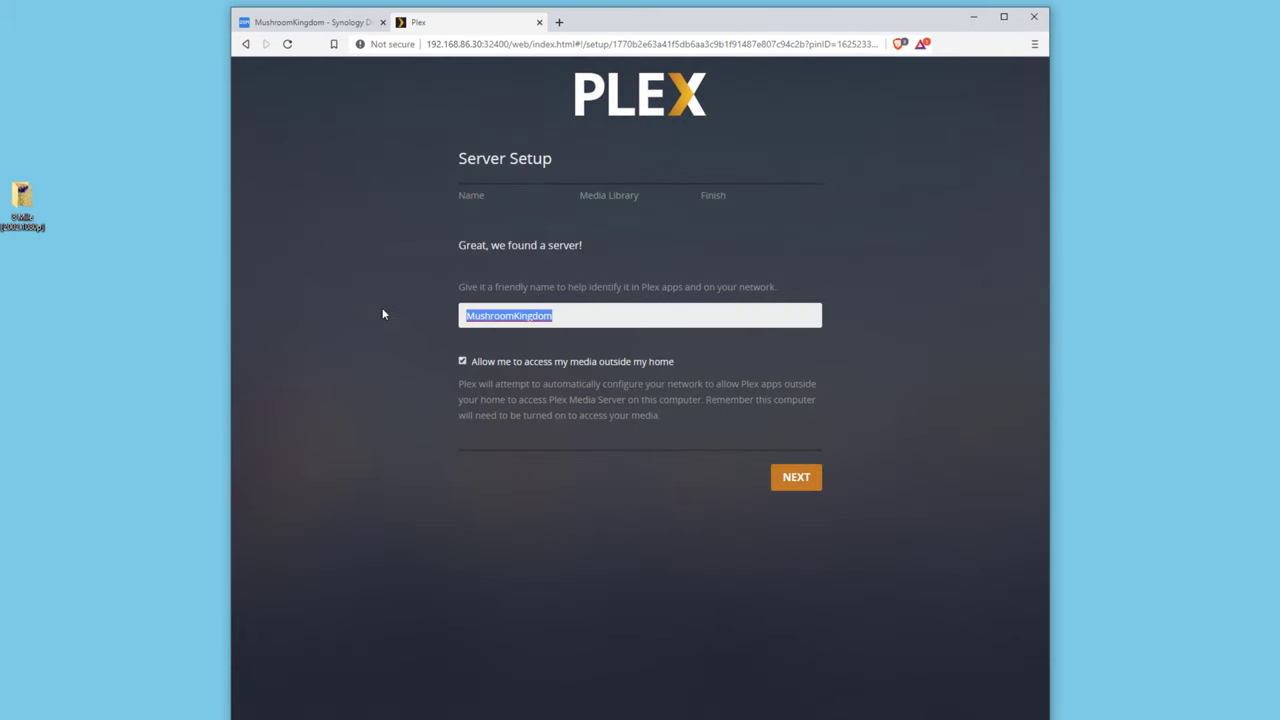
pyautogui.write('pl')
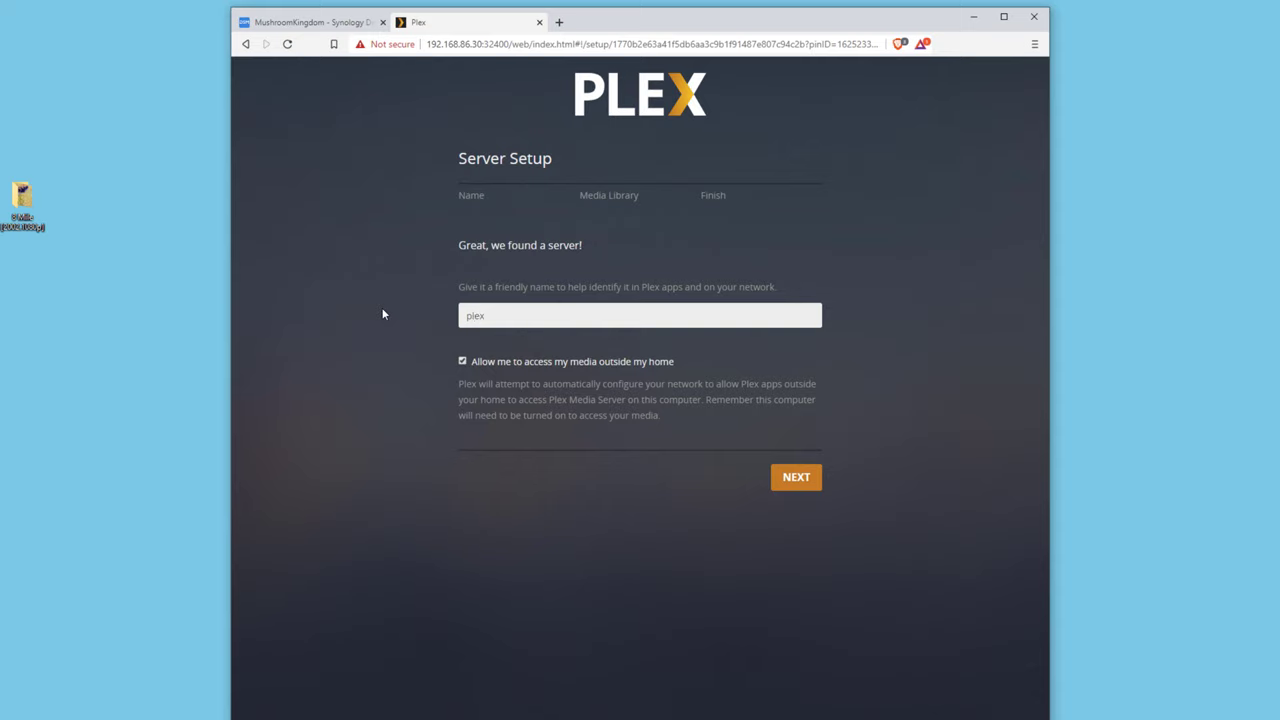
pyautogui.write('ex')
pyautogui.press('BackSpace')
pyautogui.press('BackSpace')
pyautogui.press('BackSpace')
pyautogui.press('BackSpace')
pyautogui.write('Ple')
pyautogui.click(799, 478)
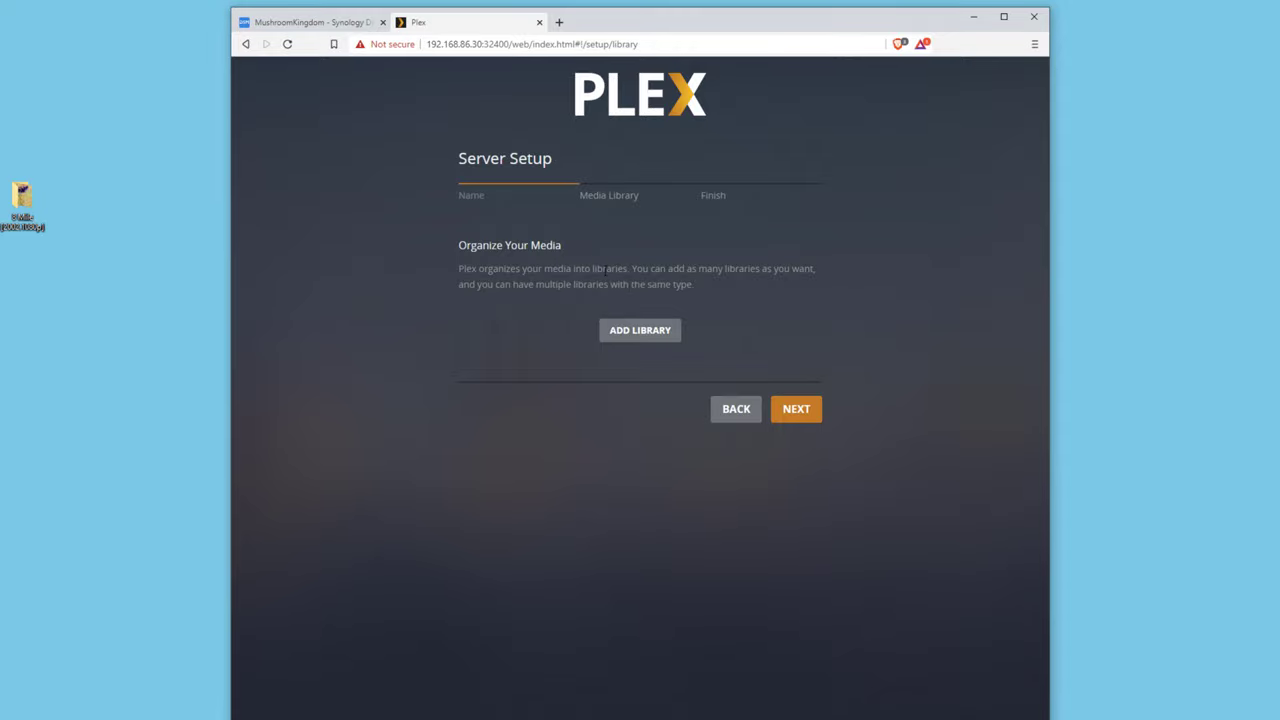
# Start a Movies library and browse the server's root folder for media.
pyautogui.click(645, 333)
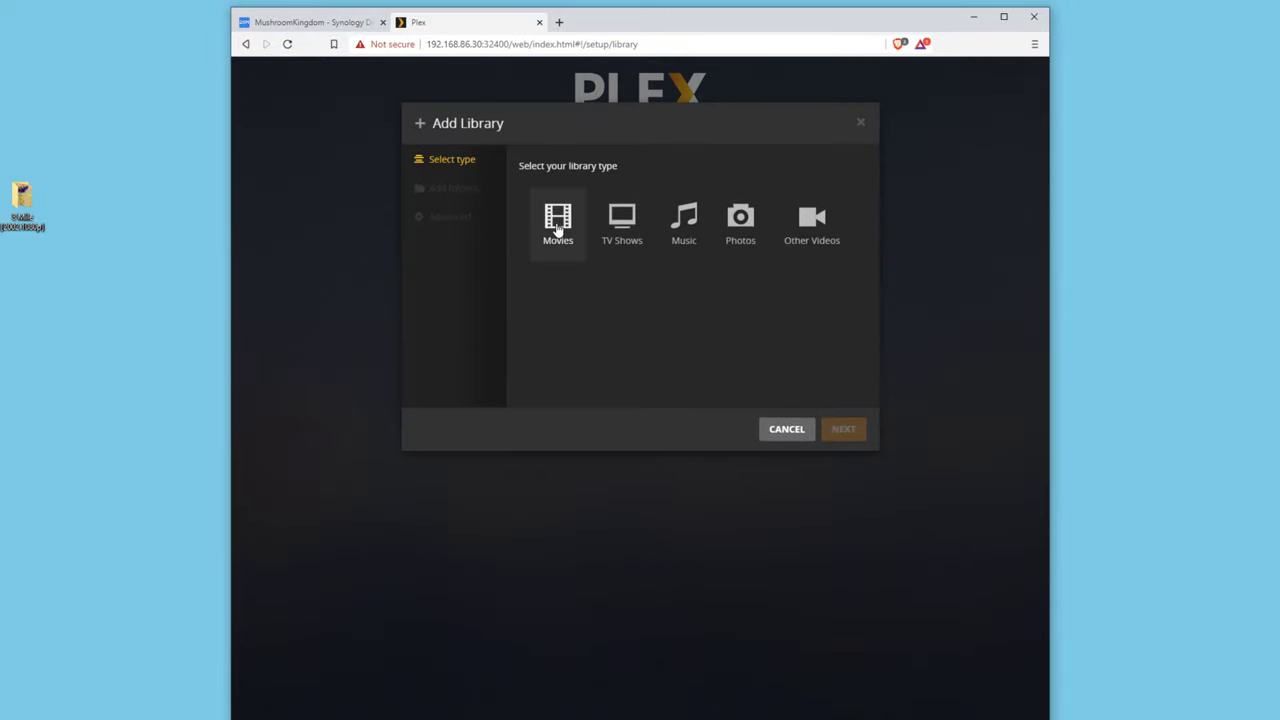
pyautogui.click(559, 227)
pyautogui.click(842, 430)
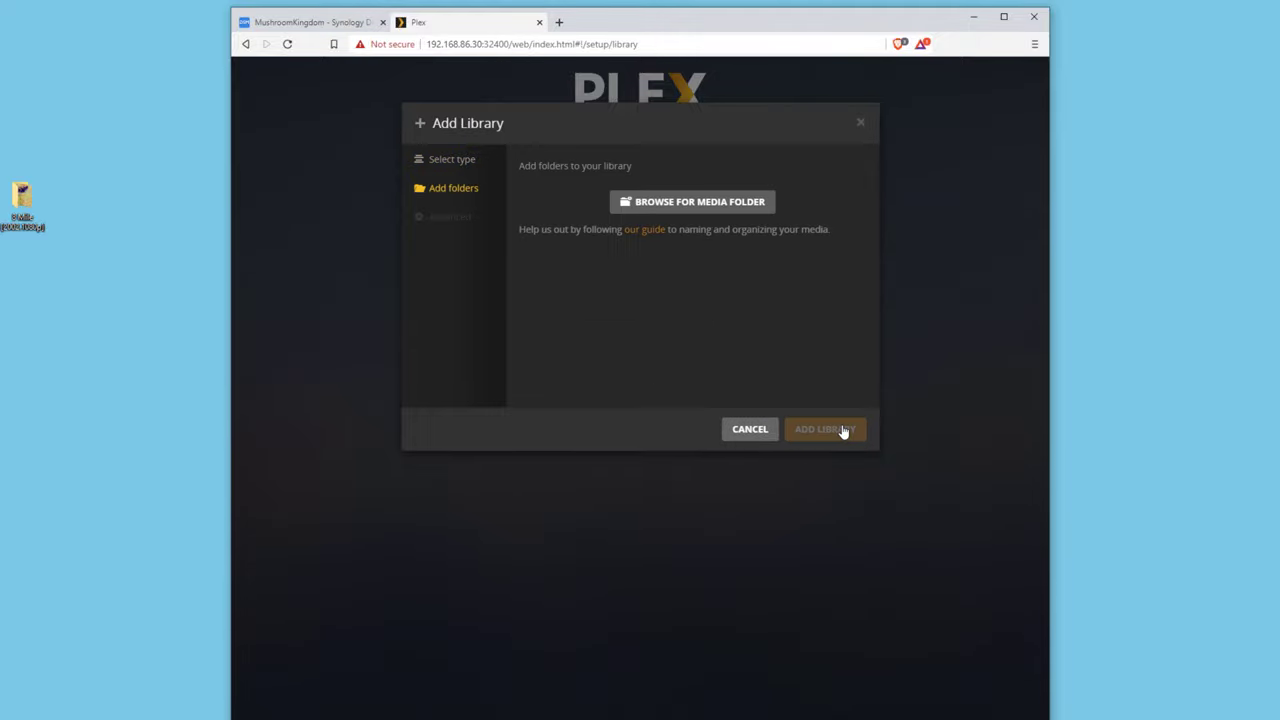
pyautogui.click(699, 202)
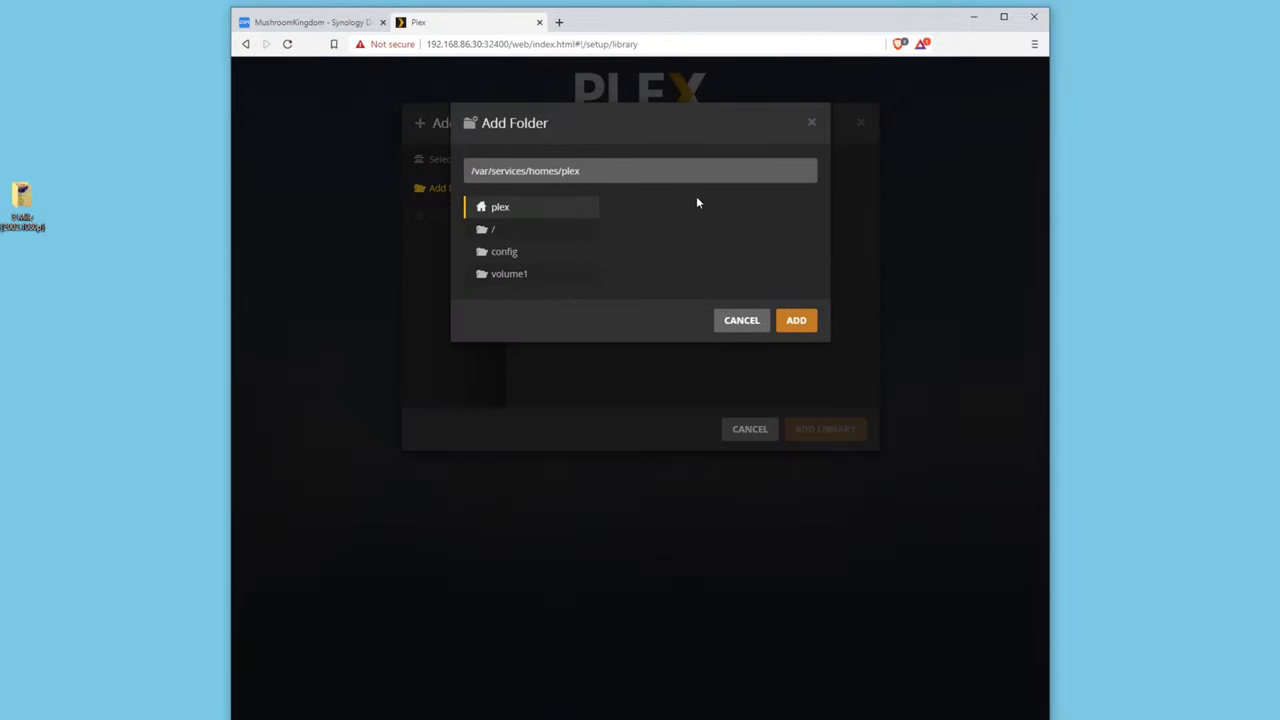
pyautogui.click(500, 238)
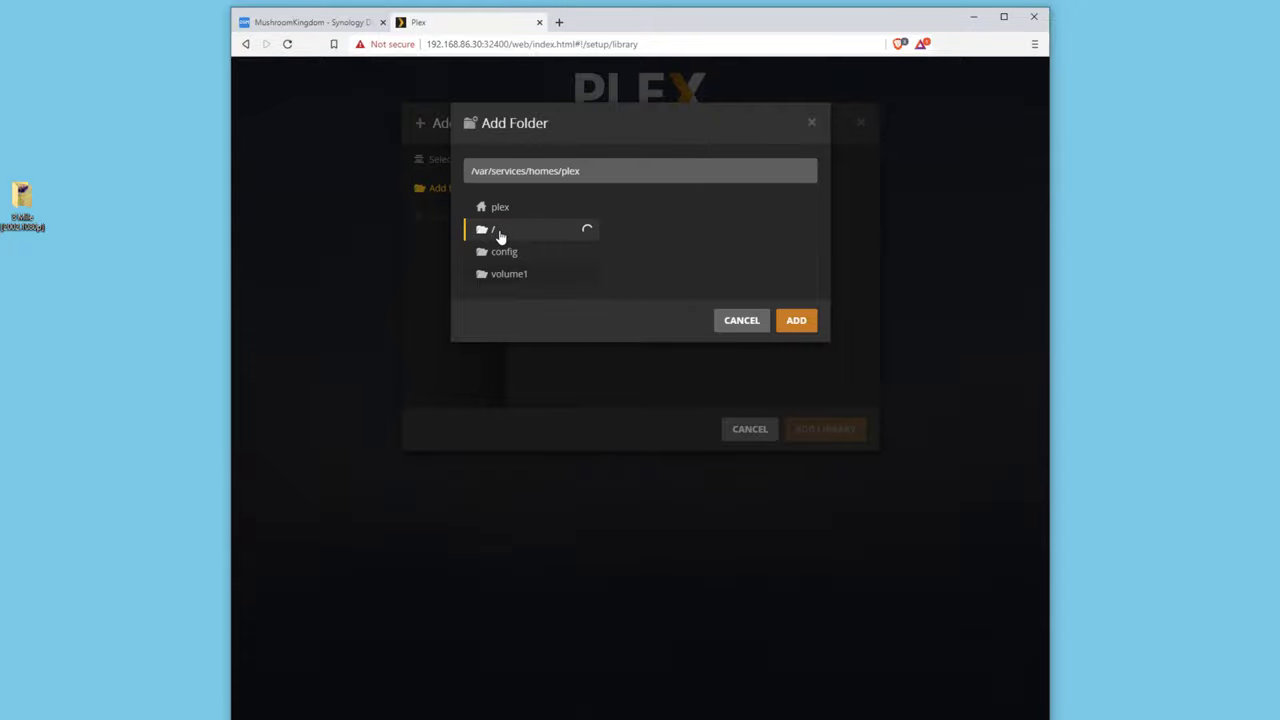
pyautogui.scroll(-3, 663, 294)
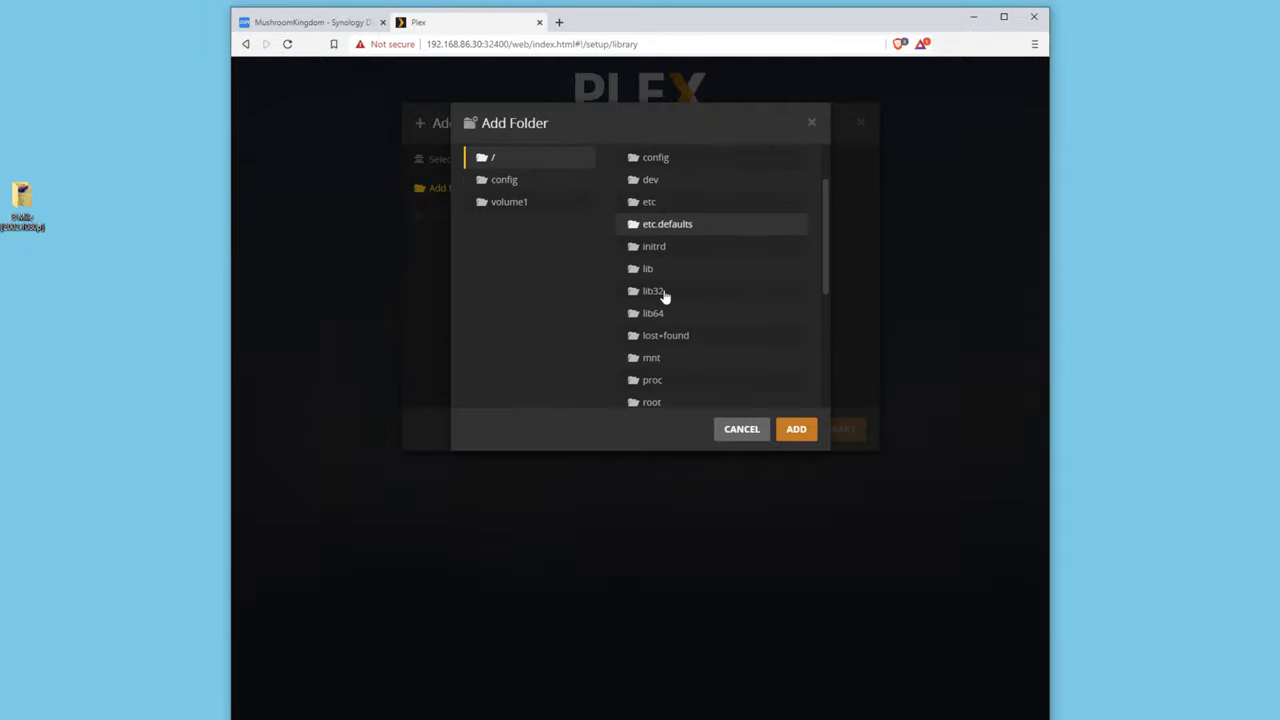
pyautogui.scroll(3, 657, 294)
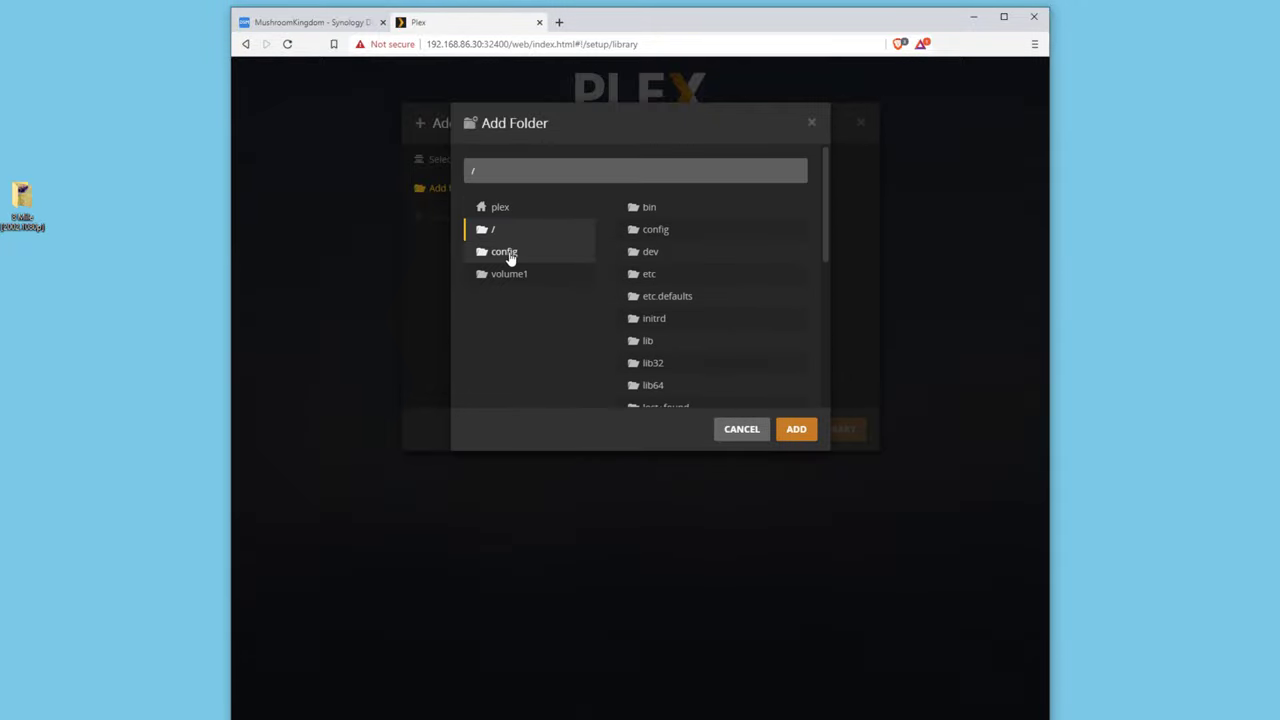
# Choose /volume1/Plex/media/movies as the folder and add the Movies library.
pyautogui.click(512, 274)
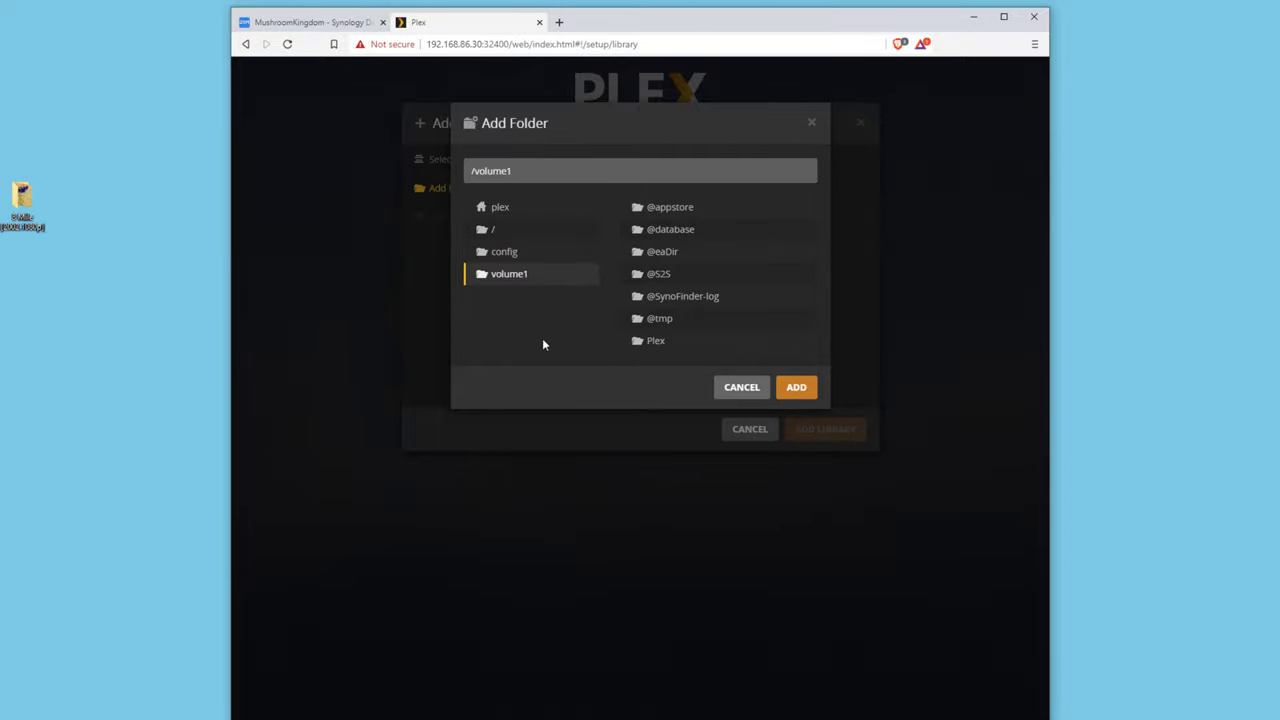
pyautogui.click(668, 342)
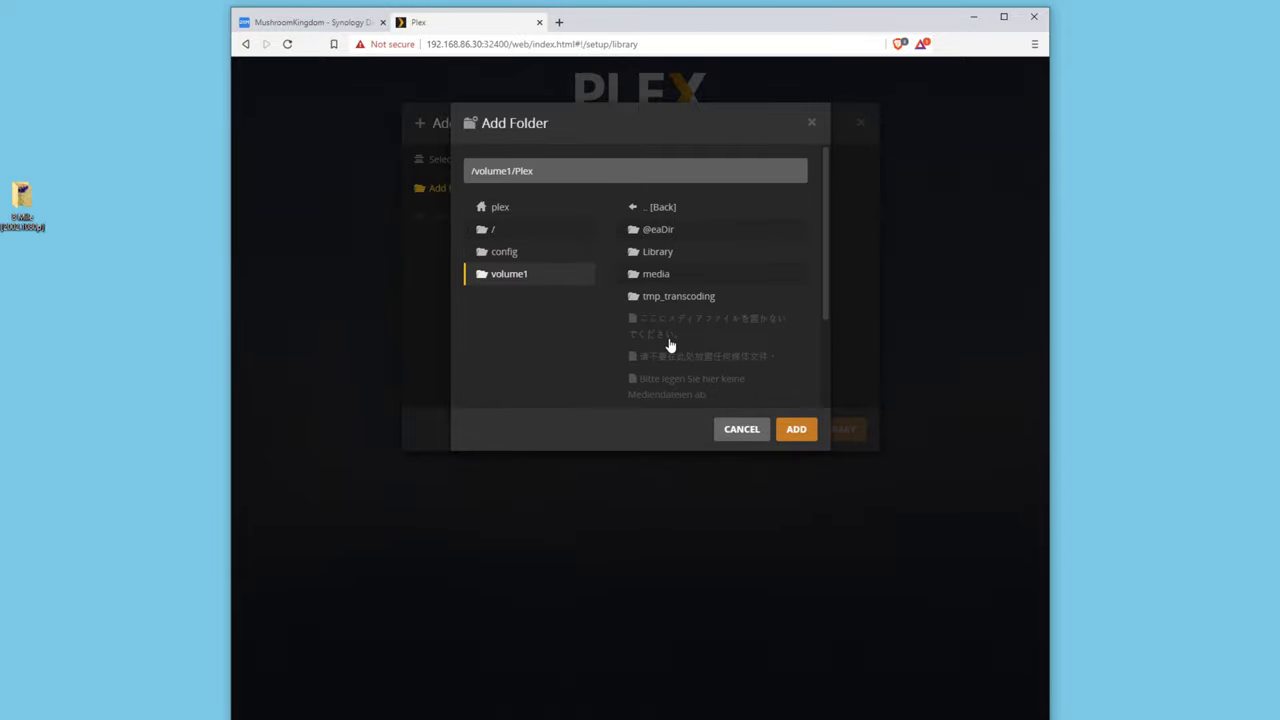
pyautogui.scroll(-2, 668, 337)
pyautogui.scroll(2, 668, 333)
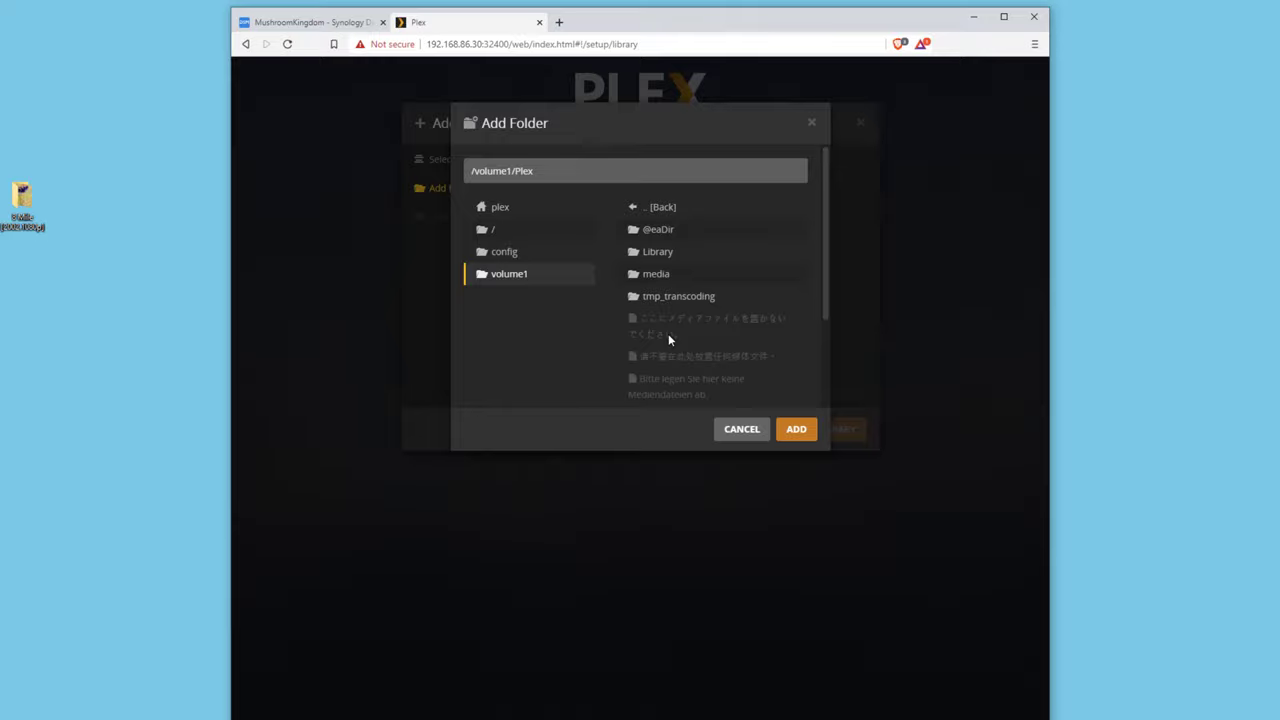
pyautogui.click(666, 280)
pyautogui.click(670, 232)
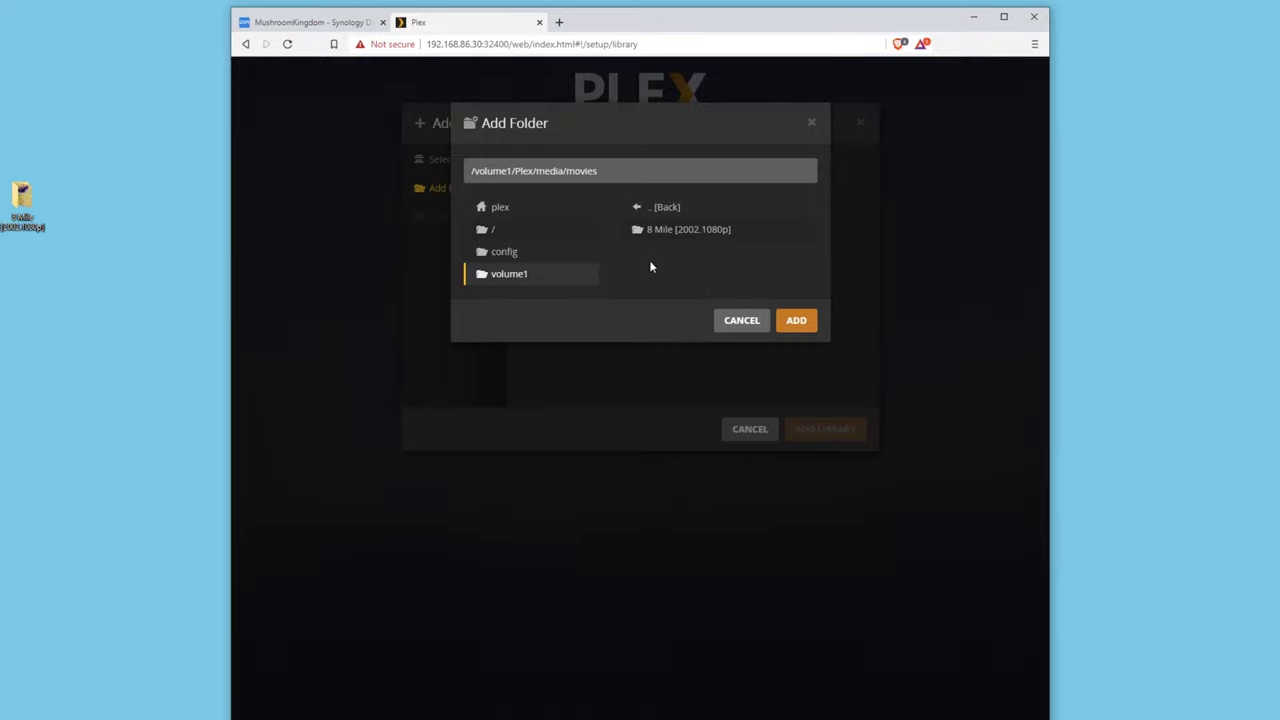
pyautogui.moveTo(603, 172); pyautogui.dragTo(567, 174)
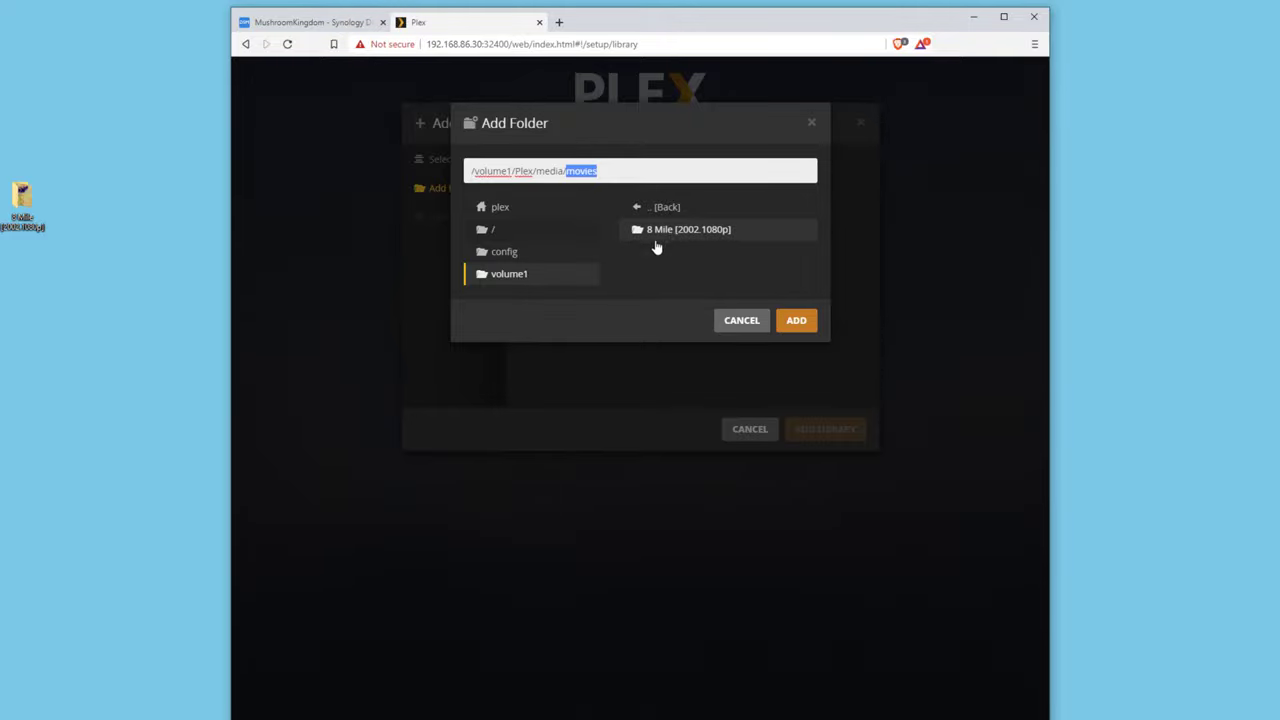
pyautogui.click(629, 171)
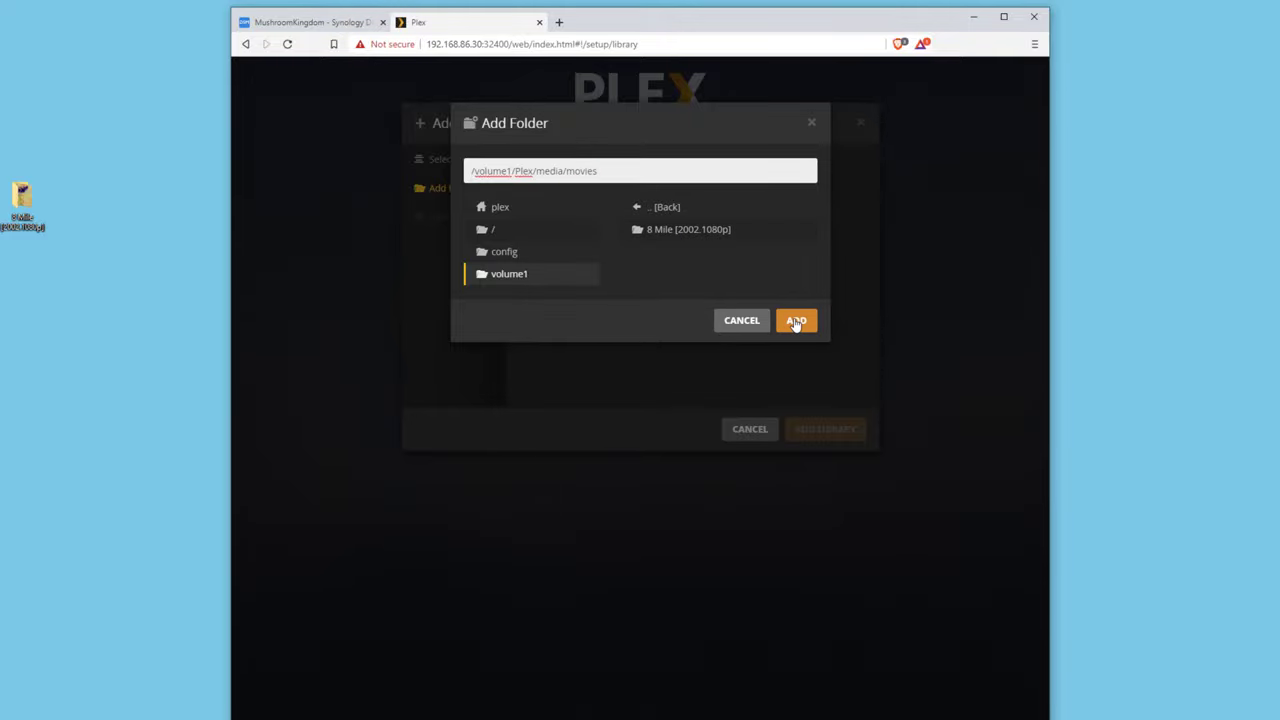
pyautogui.click(796, 322)
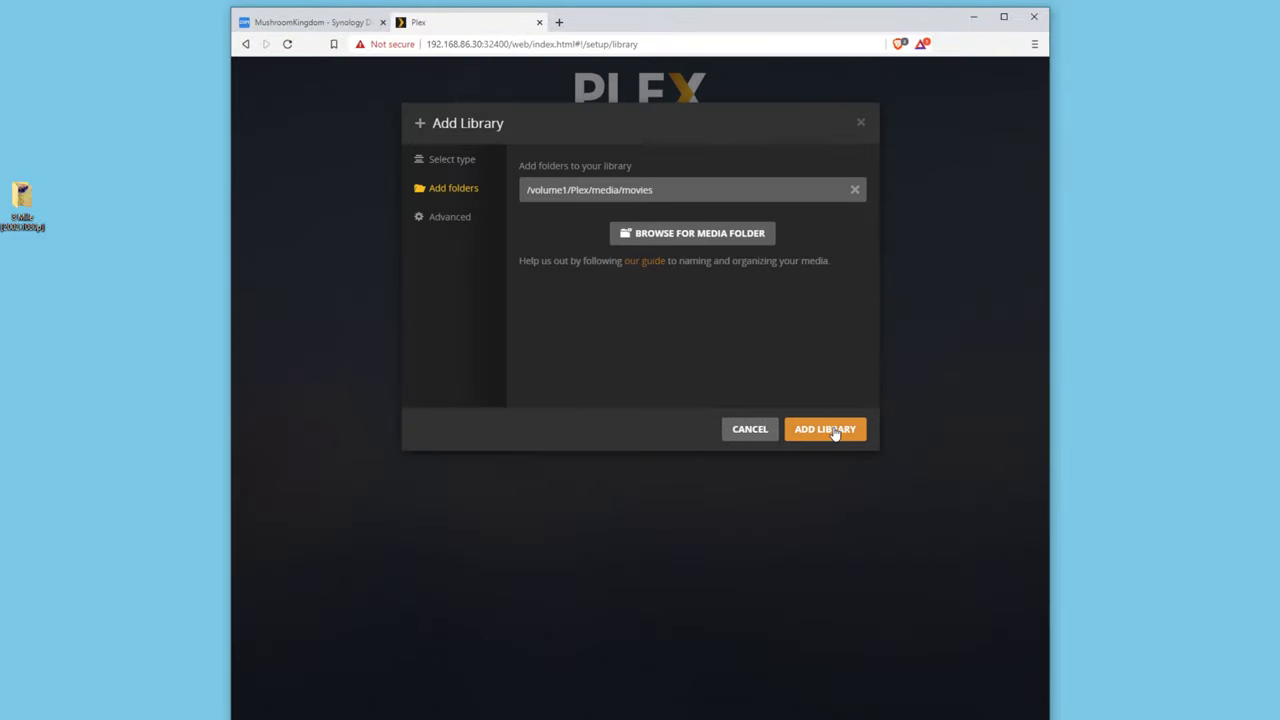
pyautogui.click(830, 430)
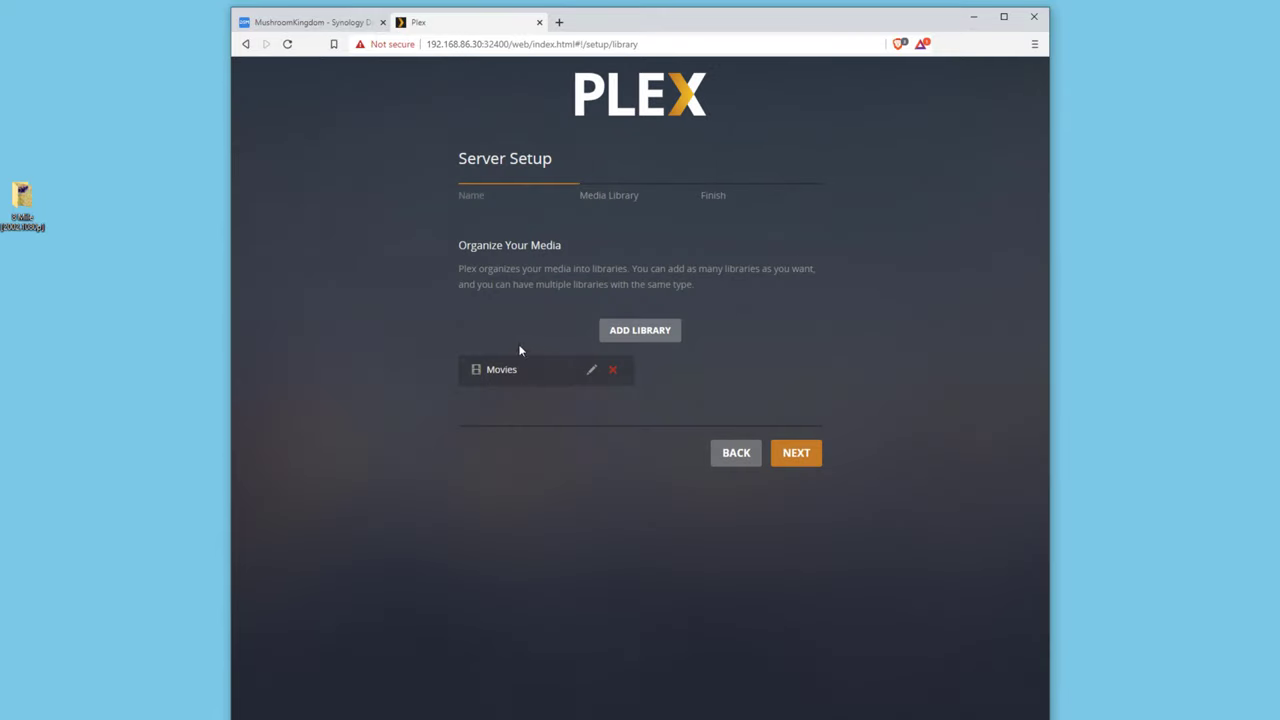
# Cancel adding a TV Shows library and finish setup with only Movies.
pyautogui.click(666, 331)
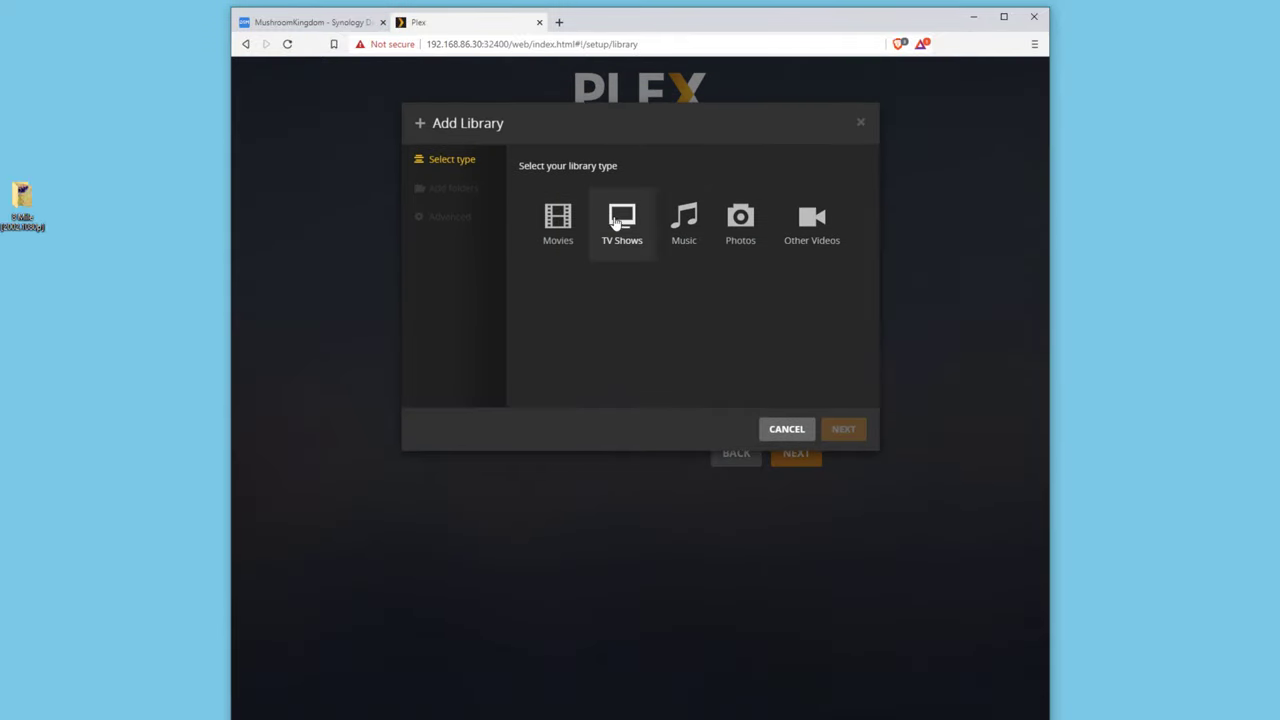
pyautogui.click(620, 224)
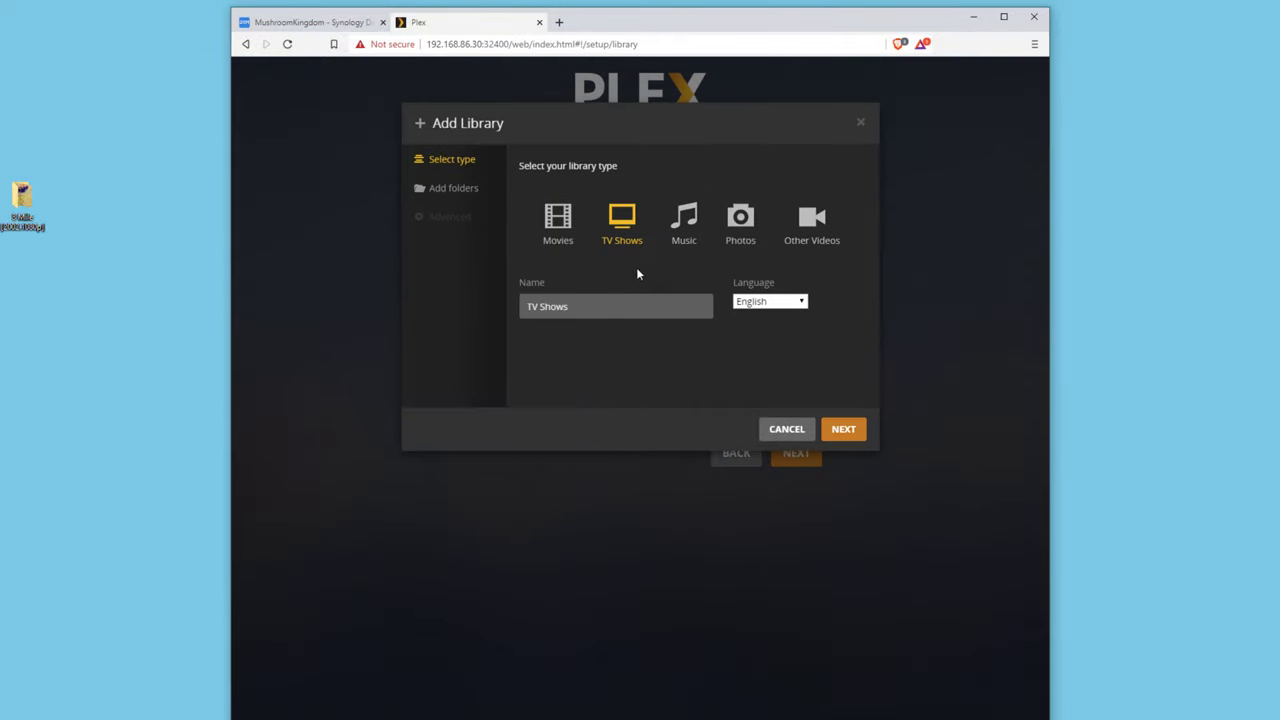
pyautogui.click(797, 429)
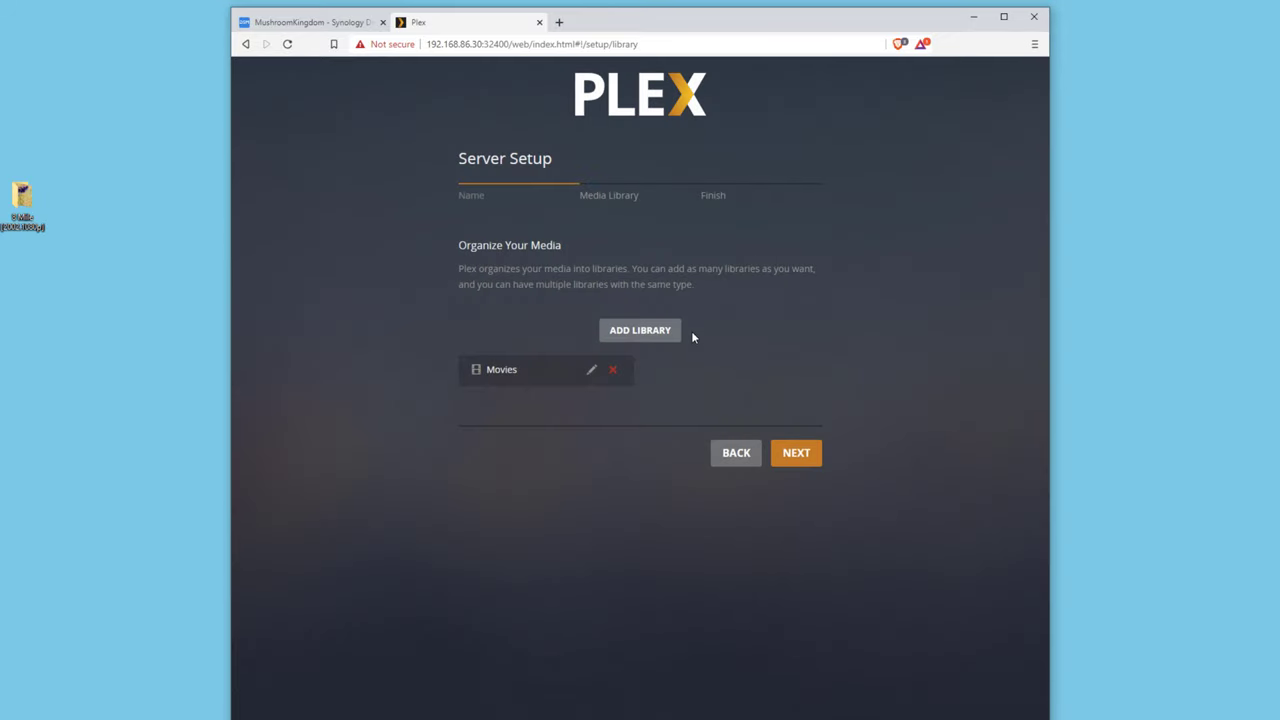
pyautogui.click(785, 452)
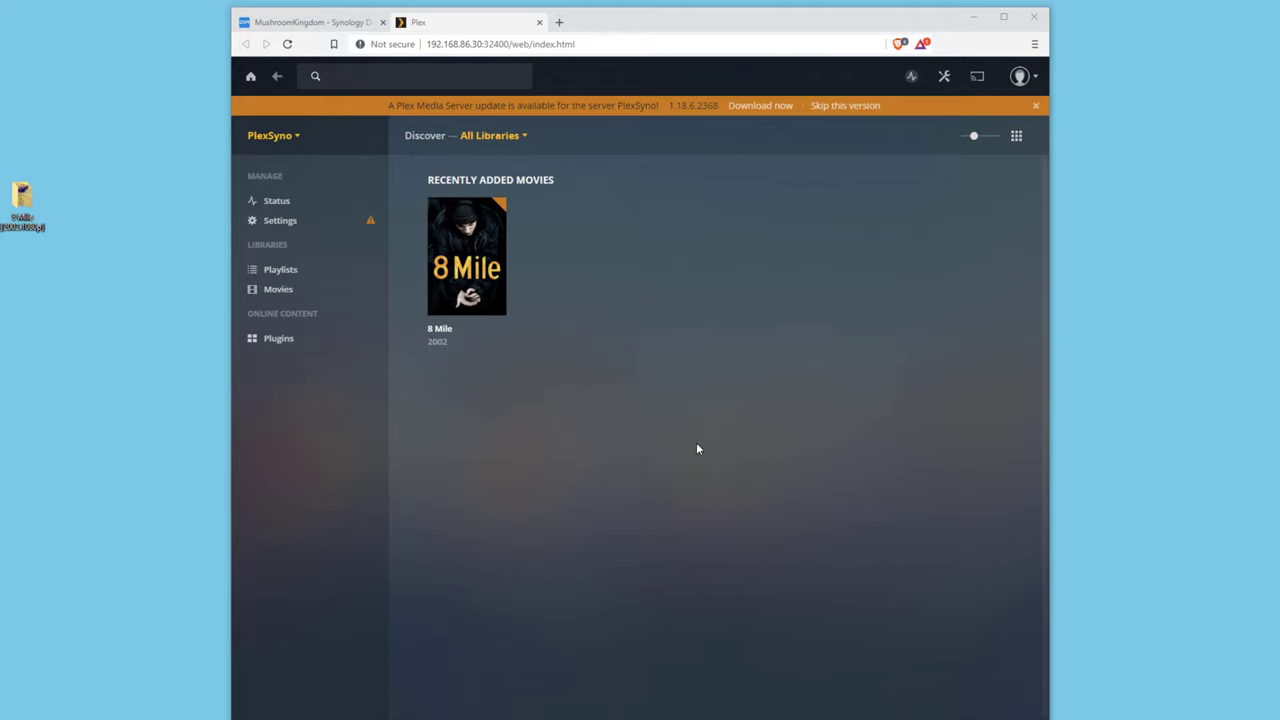
pyautogui.click(335, 28)
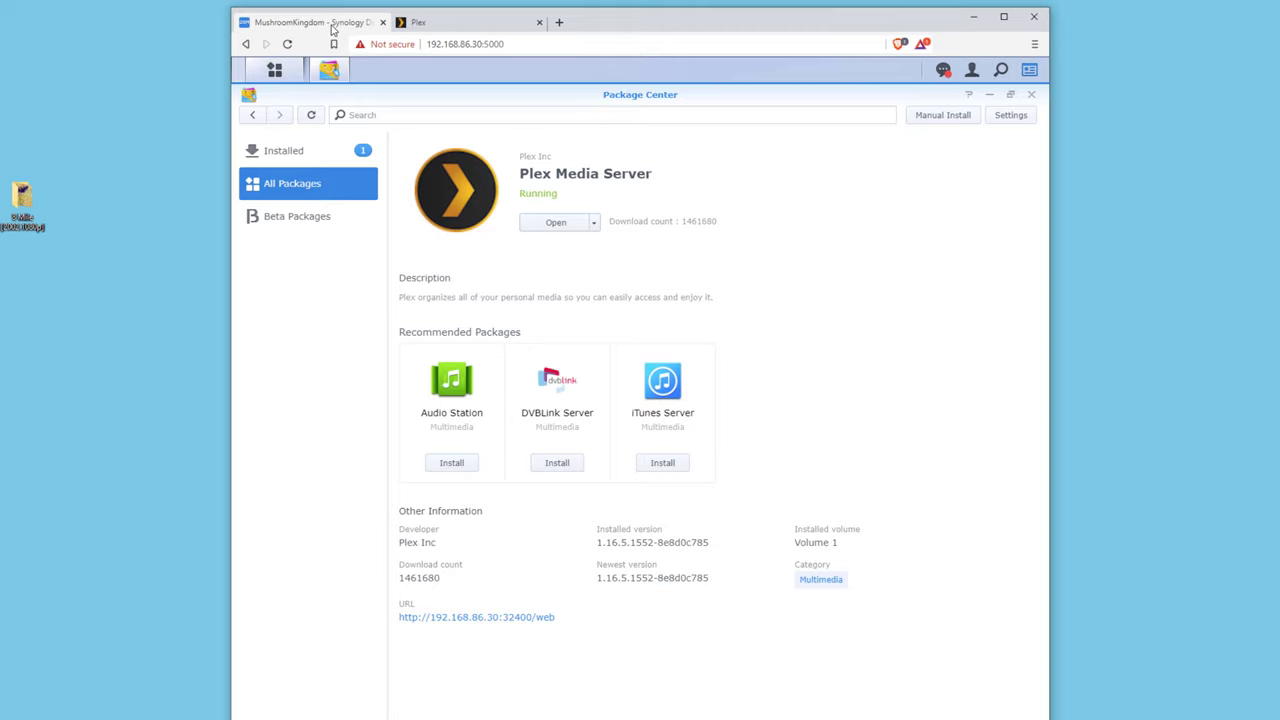
pyautogui.click(594, 223)
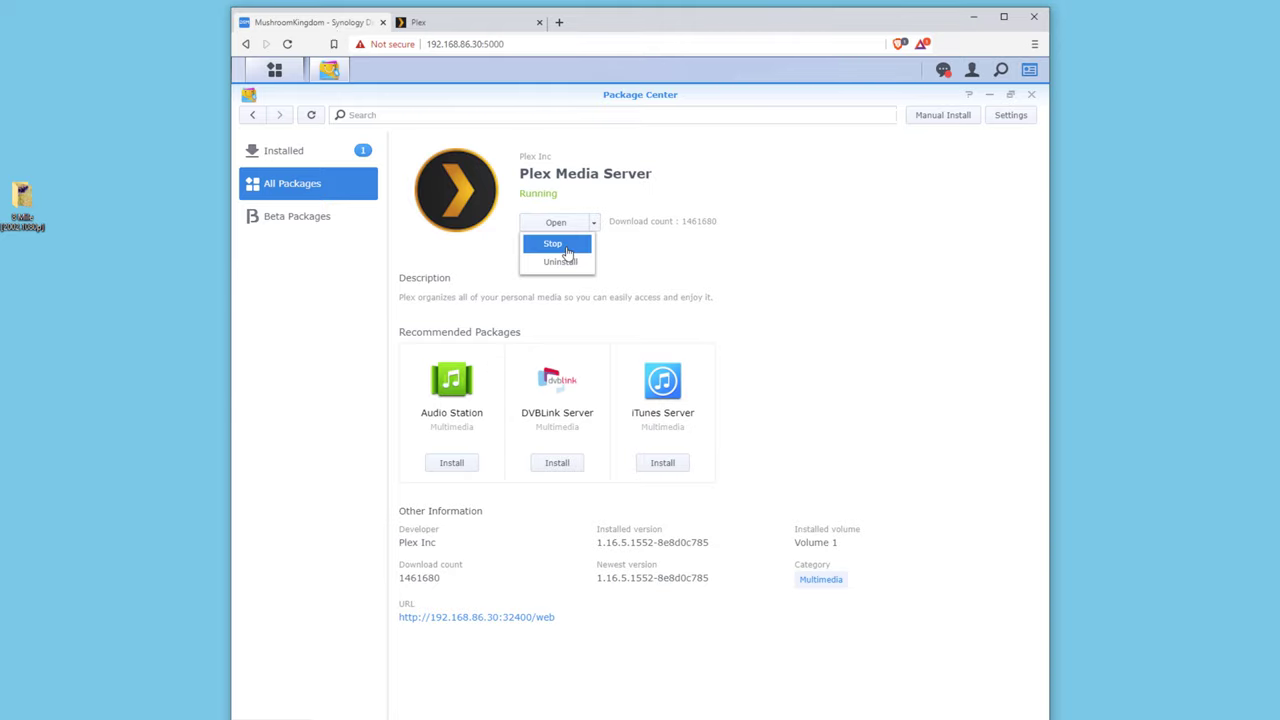
pyautogui.click(488, 250)
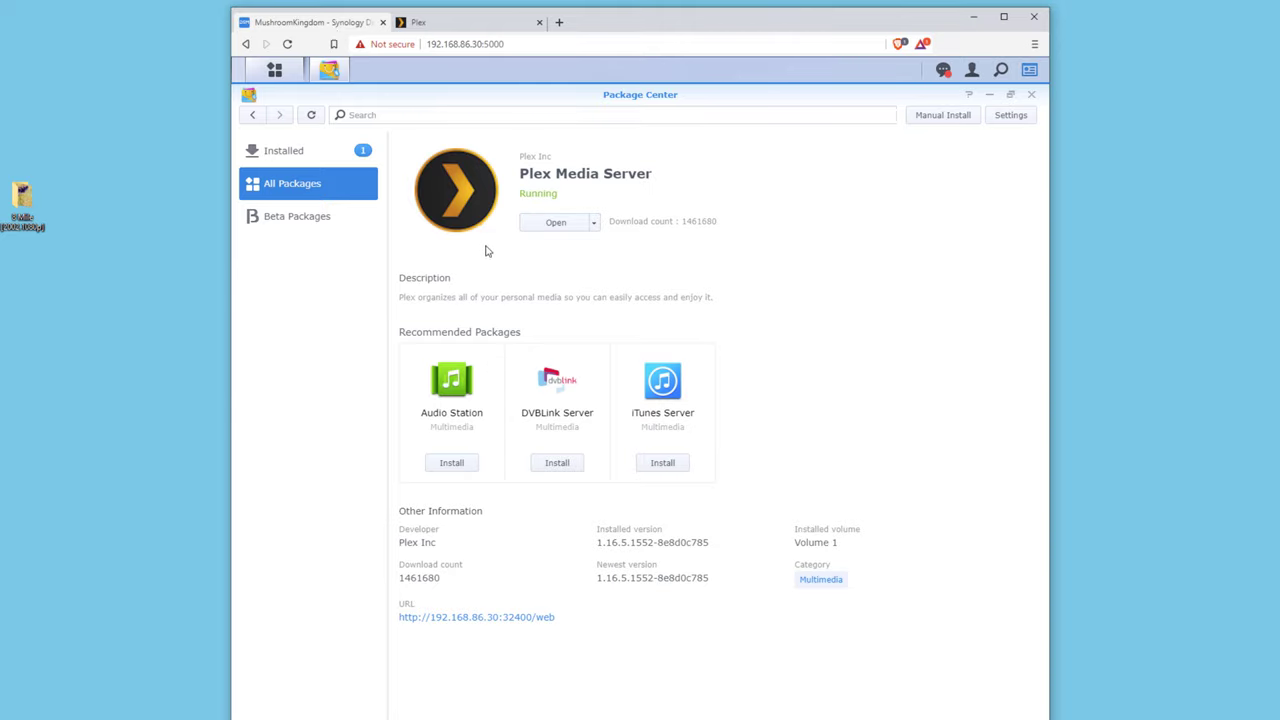
pyautogui.click(462, 24)
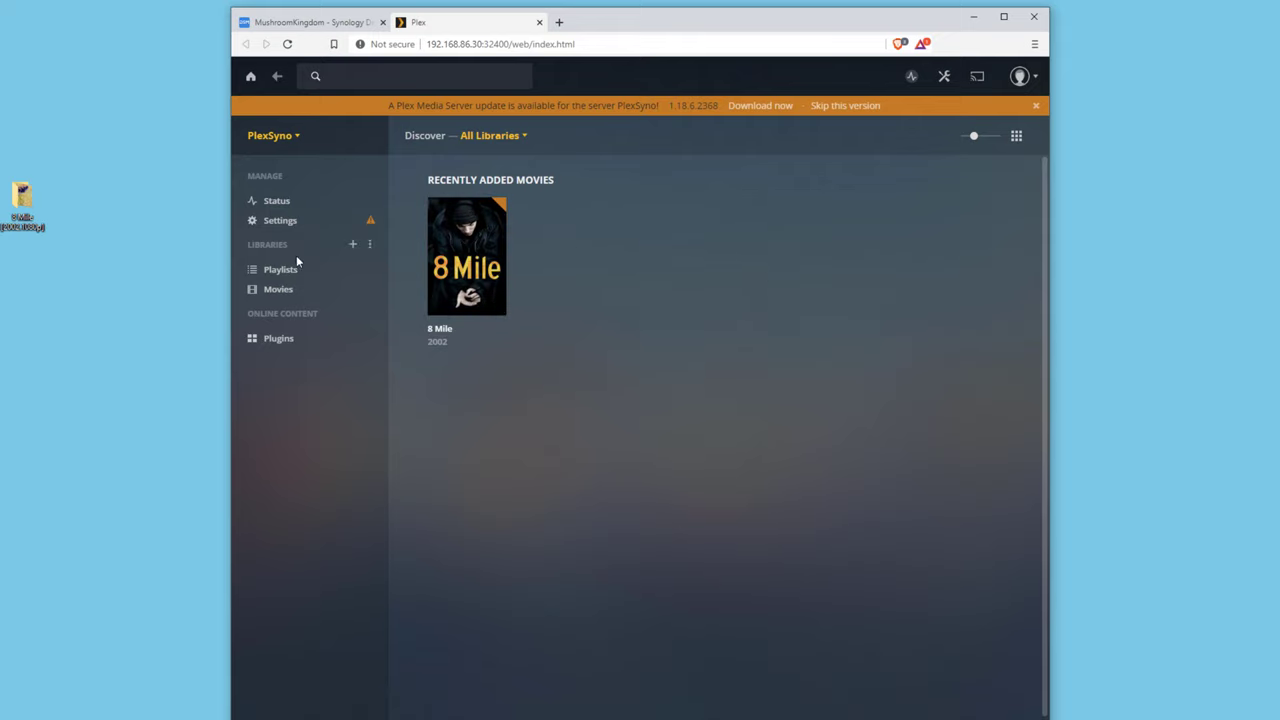
# Play 8 Mile from the Movies library as a test, then stop it and return to its details page.
pyautogui.click(284, 291)
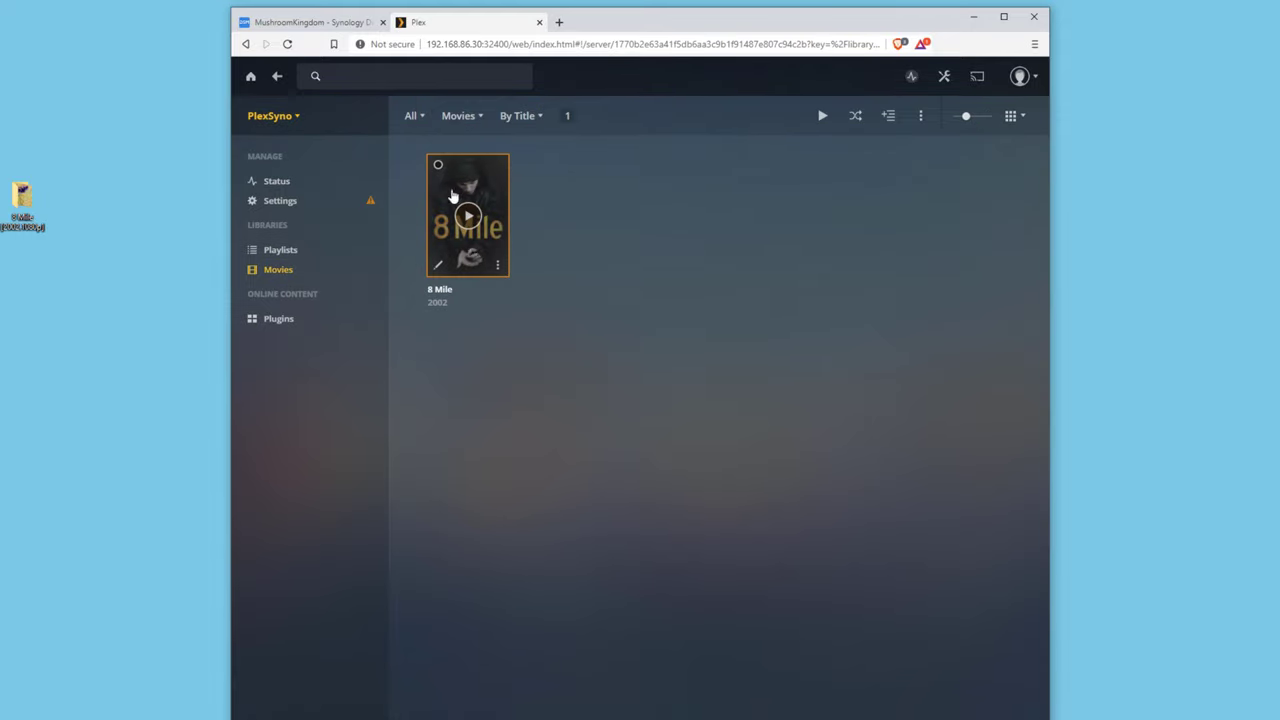
pyautogui.click(480, 252)
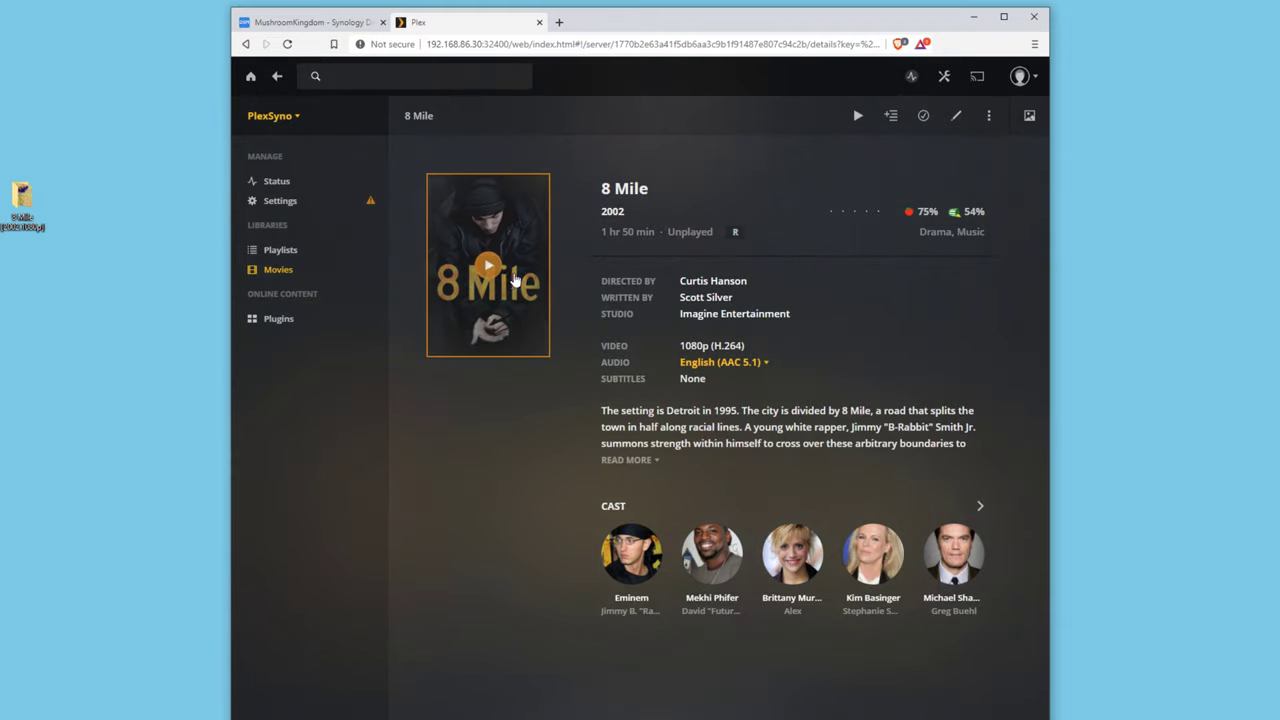
pyautogui.click(488, 265)
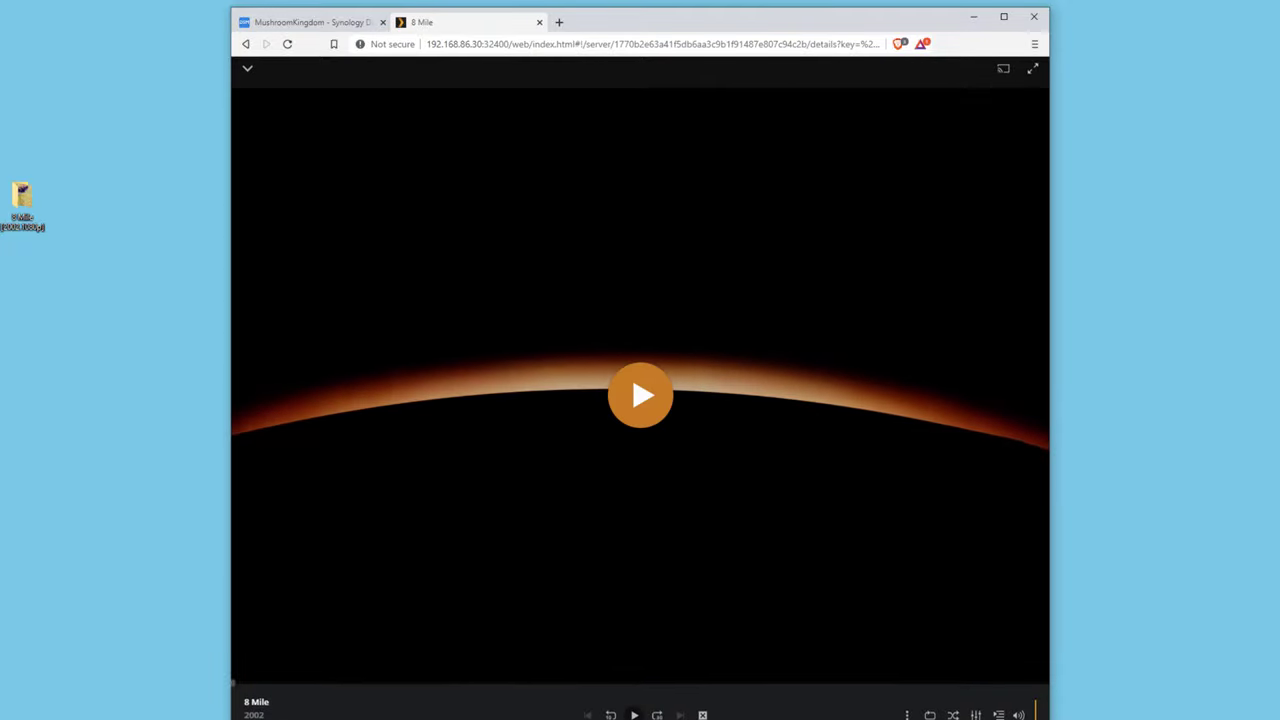
pyautogui.click(976, 703)
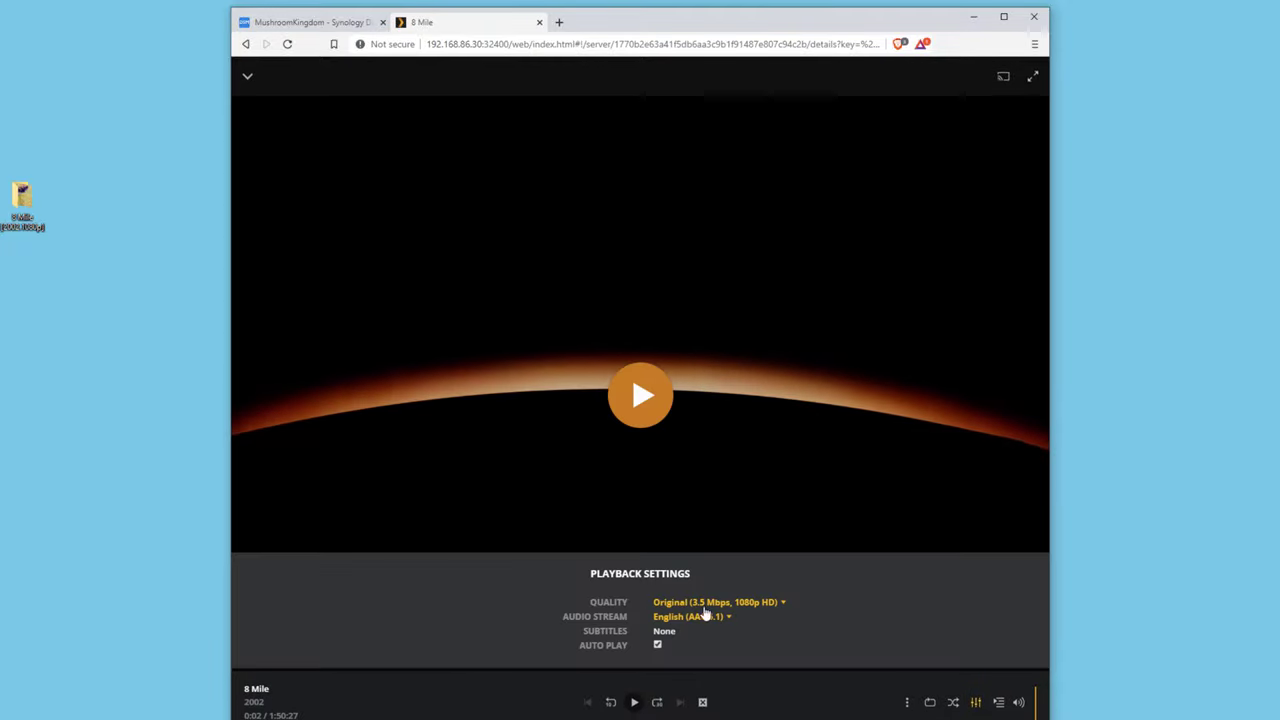
pyautogui.click(703, 702)
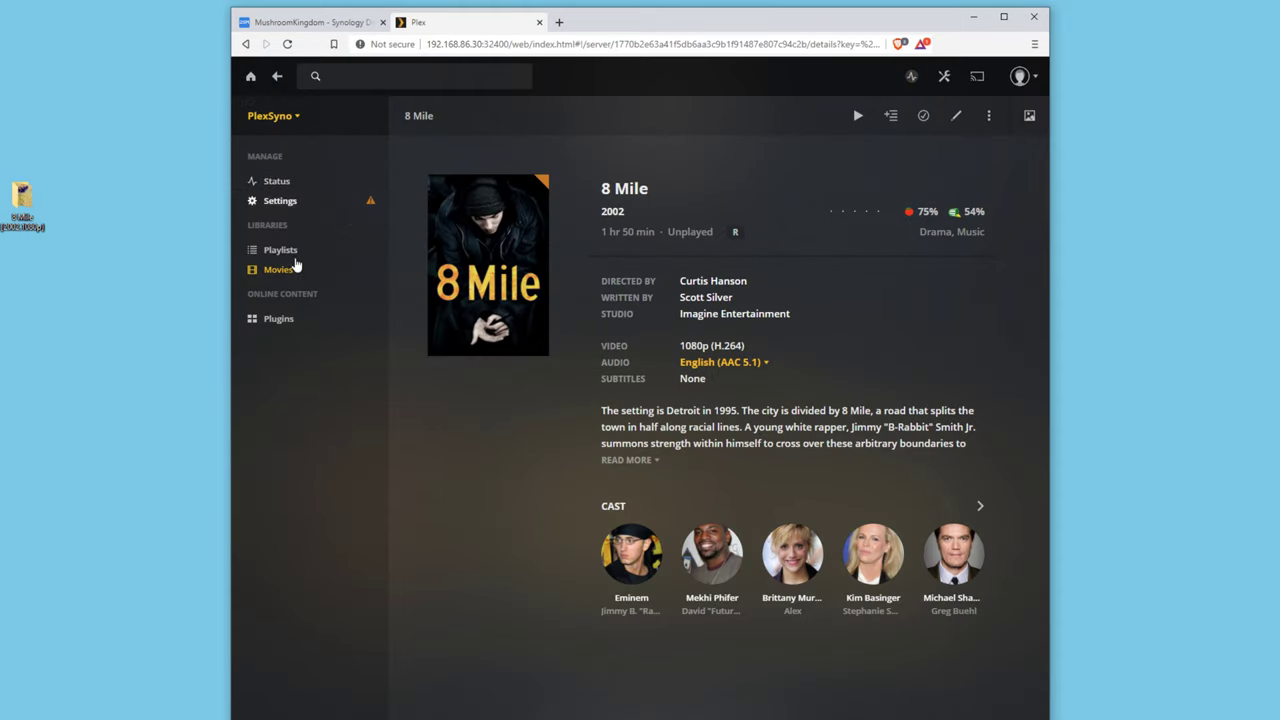
pyautogui.click(353, 227)
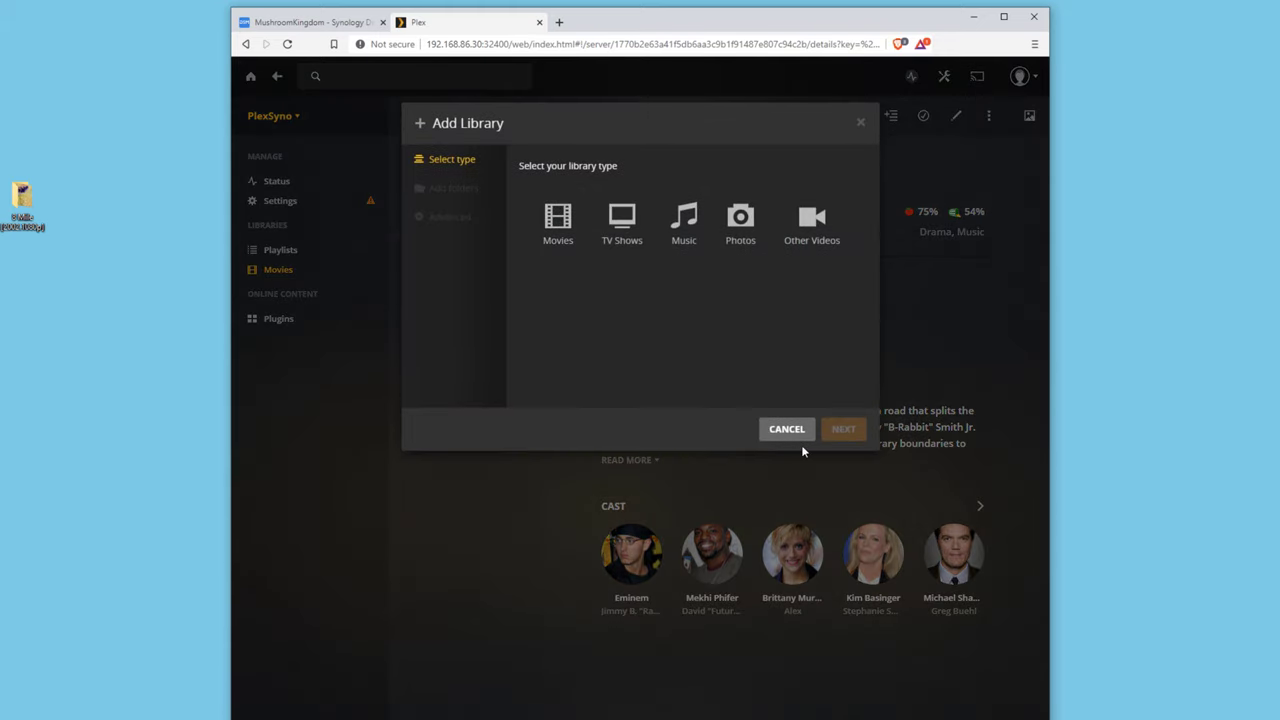
pyautogui.click(801, 433)
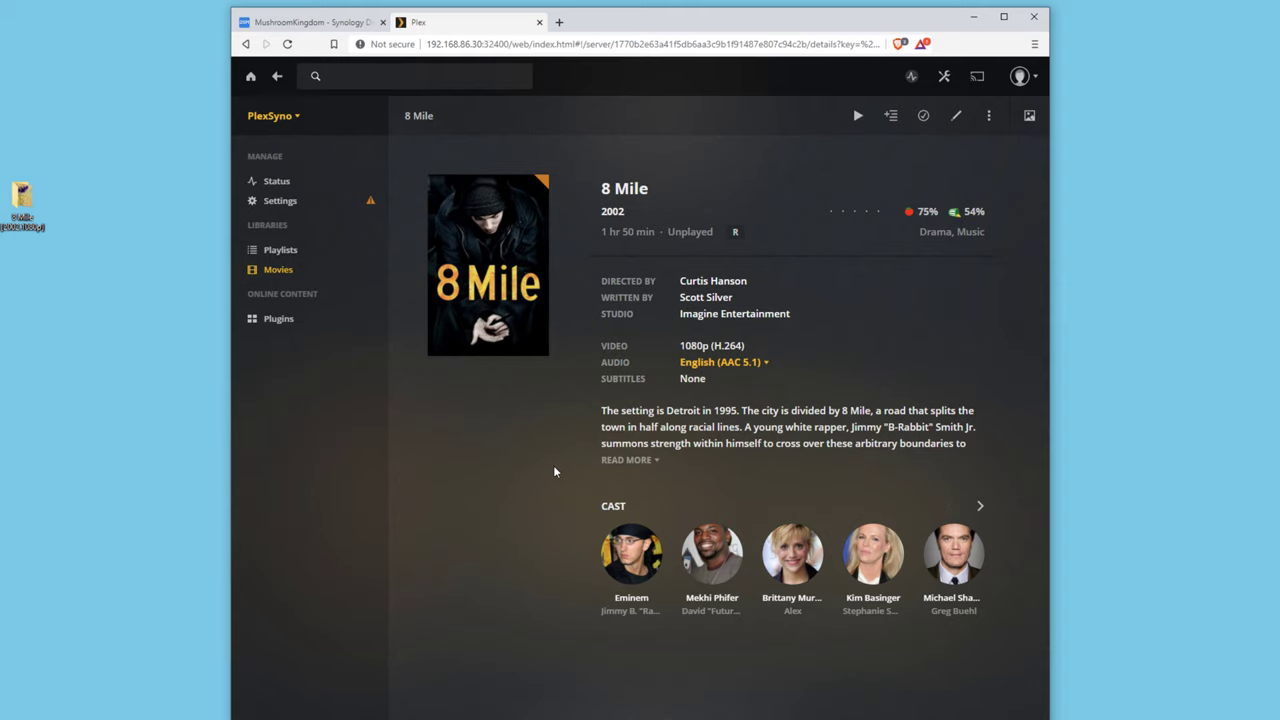